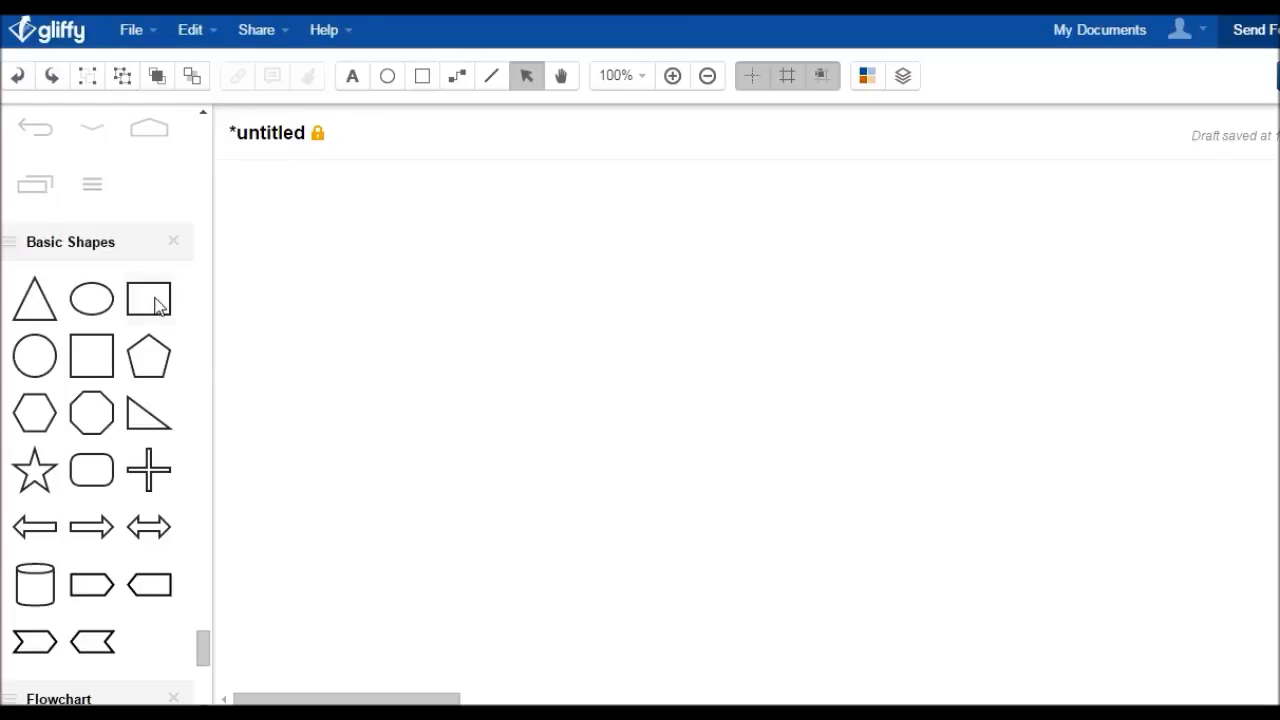
Add a rectangle to the canvas and stretch it into a large page frame, moving its left edge slightly inward.
{"action": "left_click_drag", "start_coordinate": [157, 305], "coordinate": [291, 249]}
{"action": "double_click", "coordinate": [364, 299]}
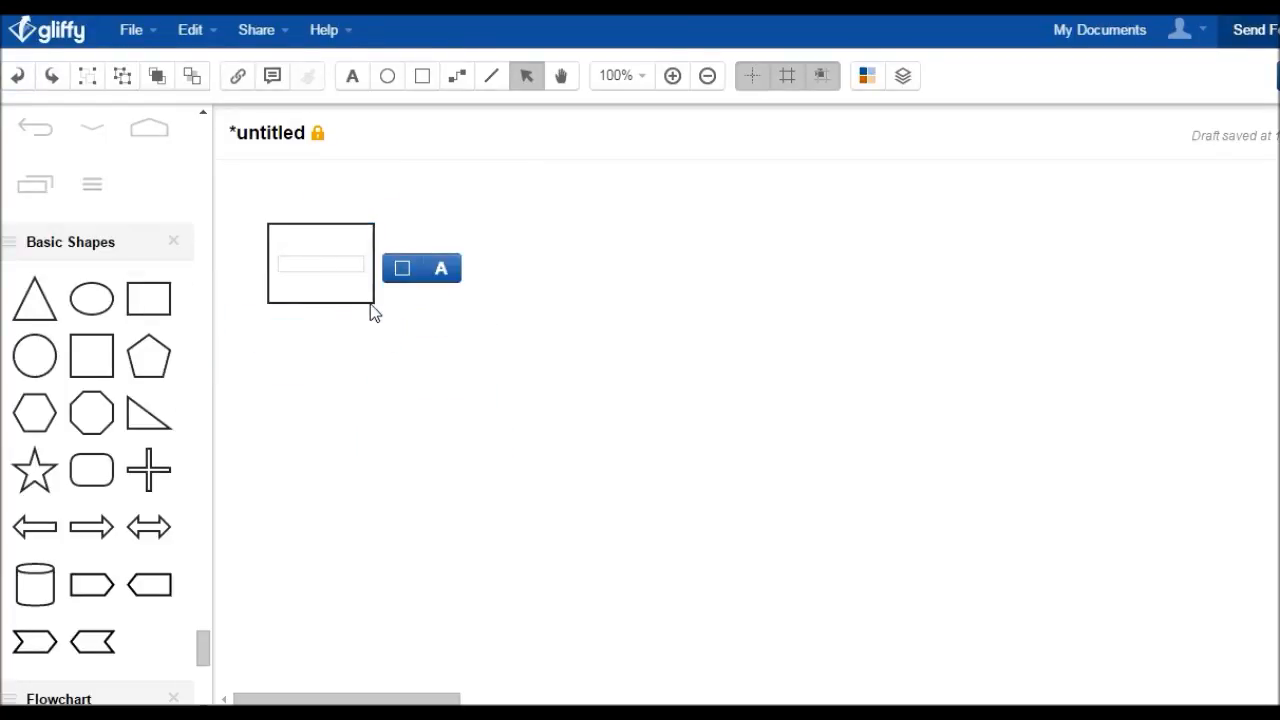
{"action": "left_click_drag", "start_coordinate": [376, 306], "coordinate": [1215, 583]}
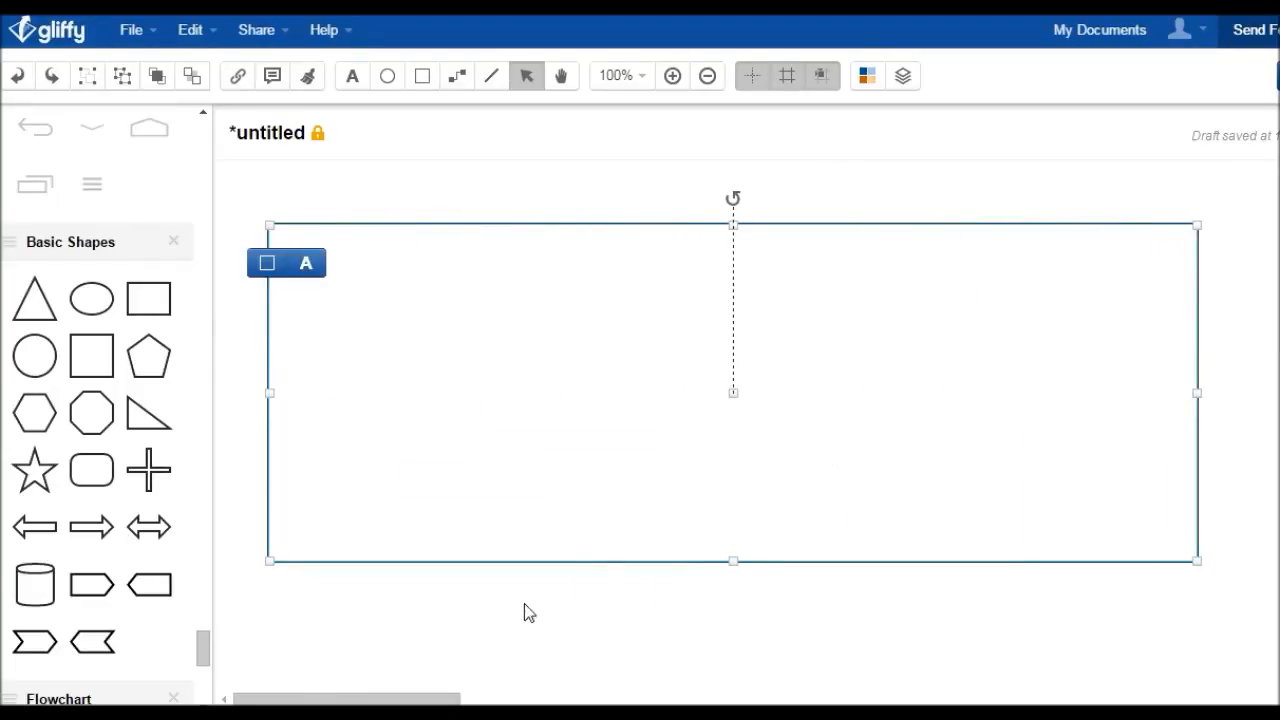
{"action": "scroll", "coordinate": [209, 590], "scroll_direction": "up", "scroll_amount": 1}
{"action": "mouse_move", "coordinate": [204, 645]}
{"action": "left_mouse_down"}
{"action": "mouse_move", "coordinate": [217, 236]}
{"action": "mouse_move", "coordinate": [206, 140]}
{"action": "mouse_move", "coordinate": [186, 652]}
{"action": "left_mouse_up"}
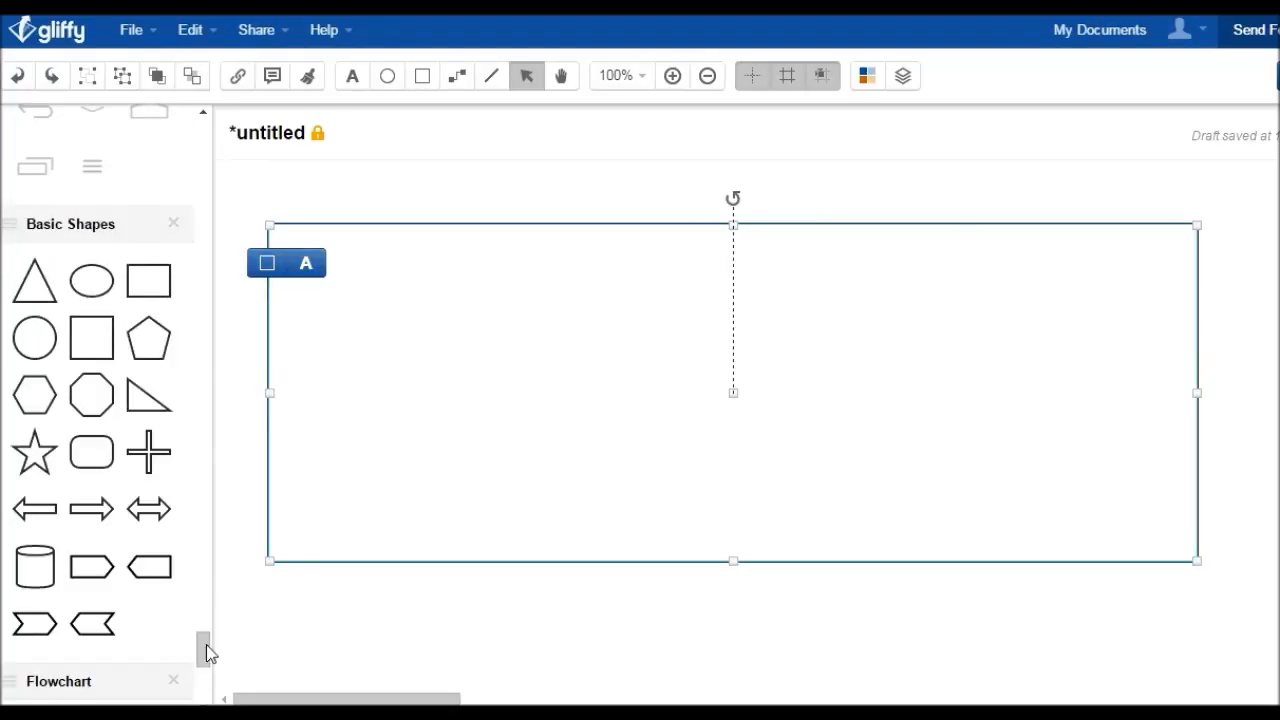
{"action": "left_click_drag", "start_coordinate": [286, 413], "coordinate": [331, 409]}
{"action": "left_click", "coordinate": [500, 633]}
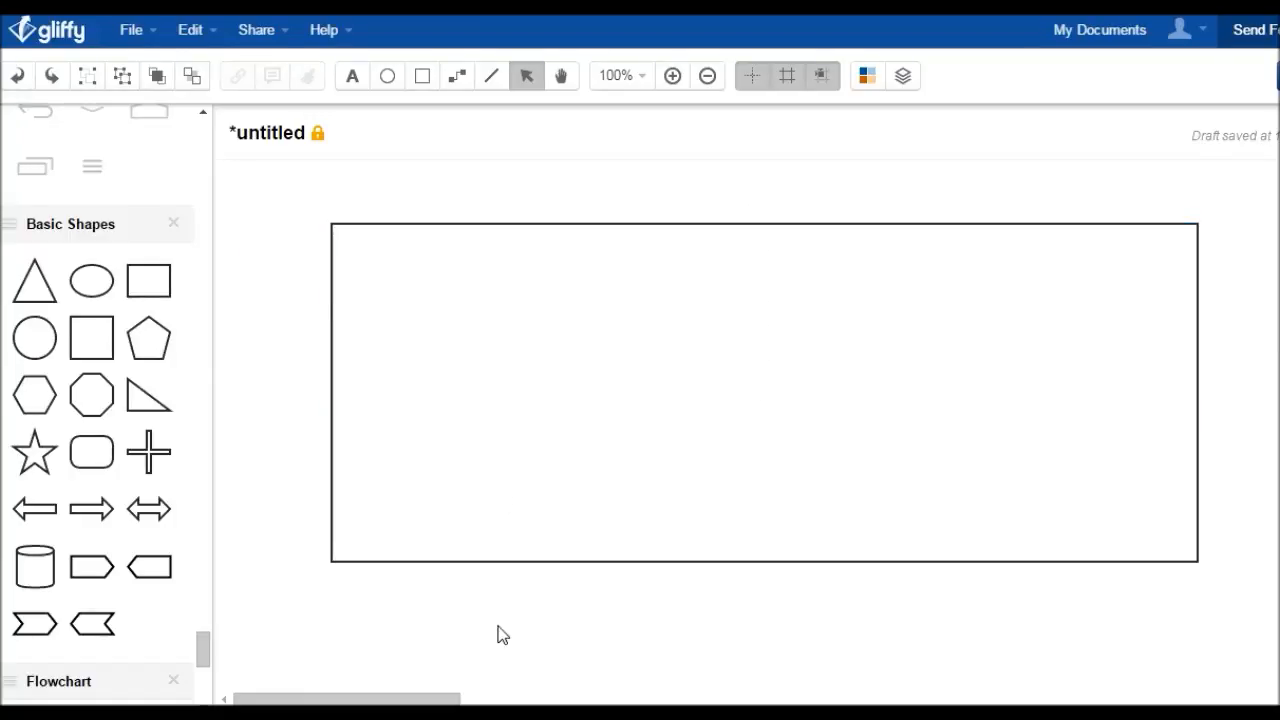
Add a thin full-width rectangle along the top edge of the page frame and label it "NAV BAR".
{"action": "left_click_drag", "start_coordinate": [162, 292], "coordinate": [100, 272]}
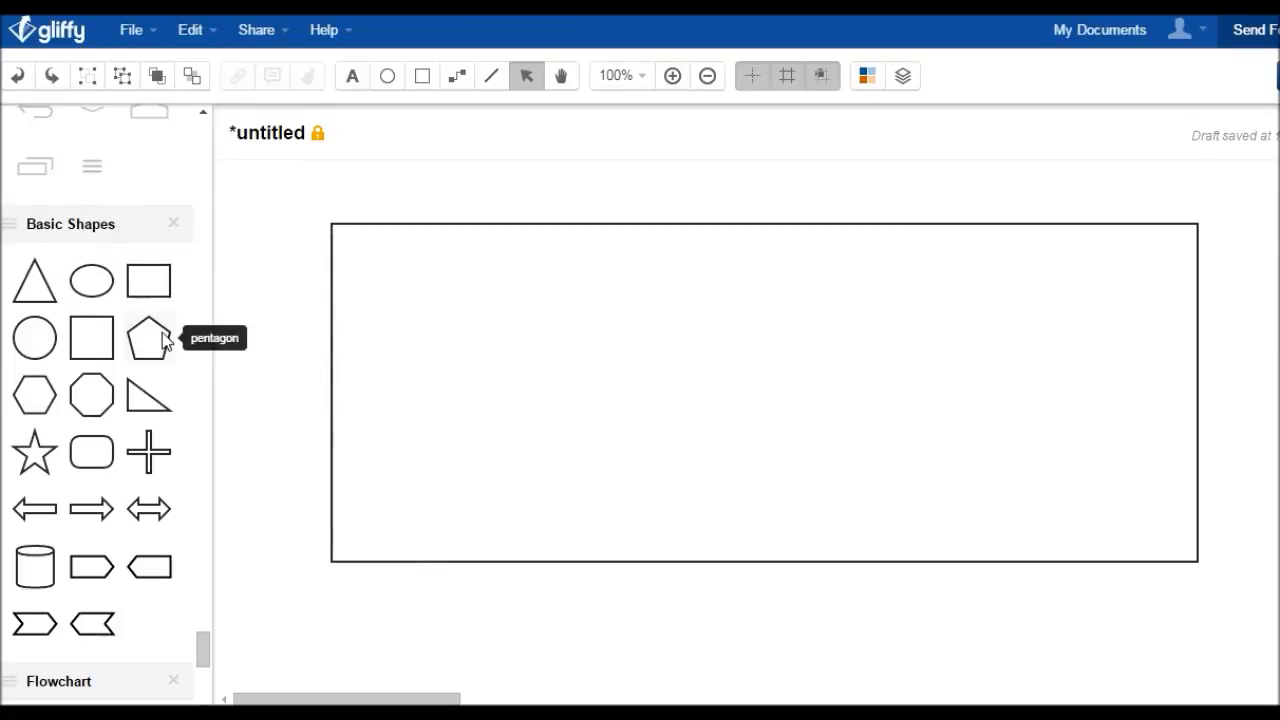
{"action": "left_click_drag", "start_coordinate": [158, 292], "coordinate": [358, 254]}
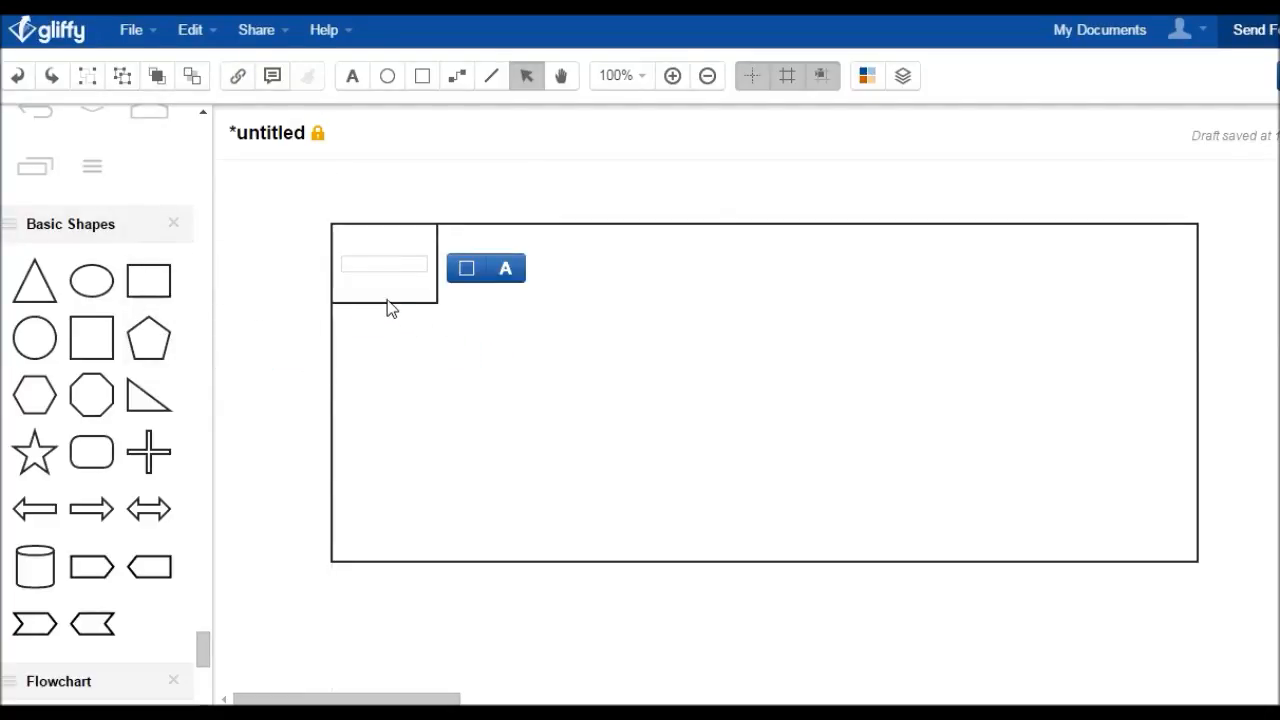
{"action": "left_click", "coordinate": [400, 314]}
{"action": "left_click_drag", "start_coordinate": [403, 322], "coordinate": [1205, 232]}
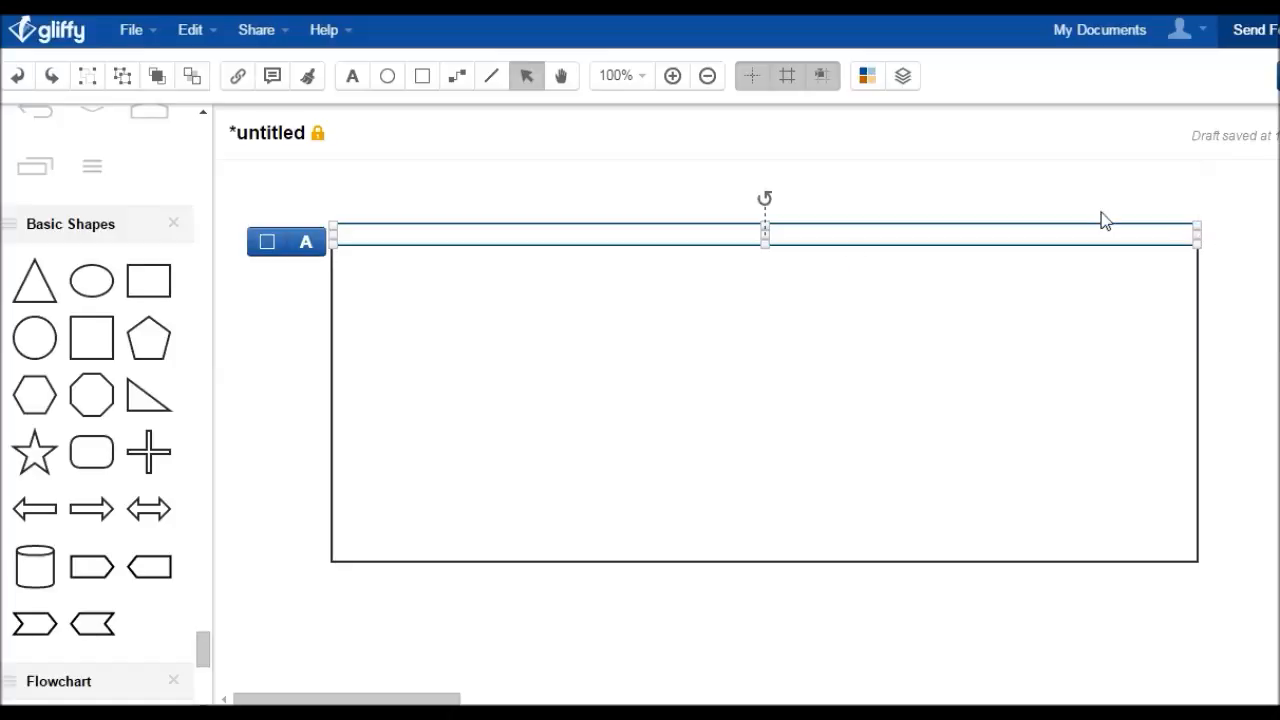
{"action": "double_click", "coordinate": [788, 242]}
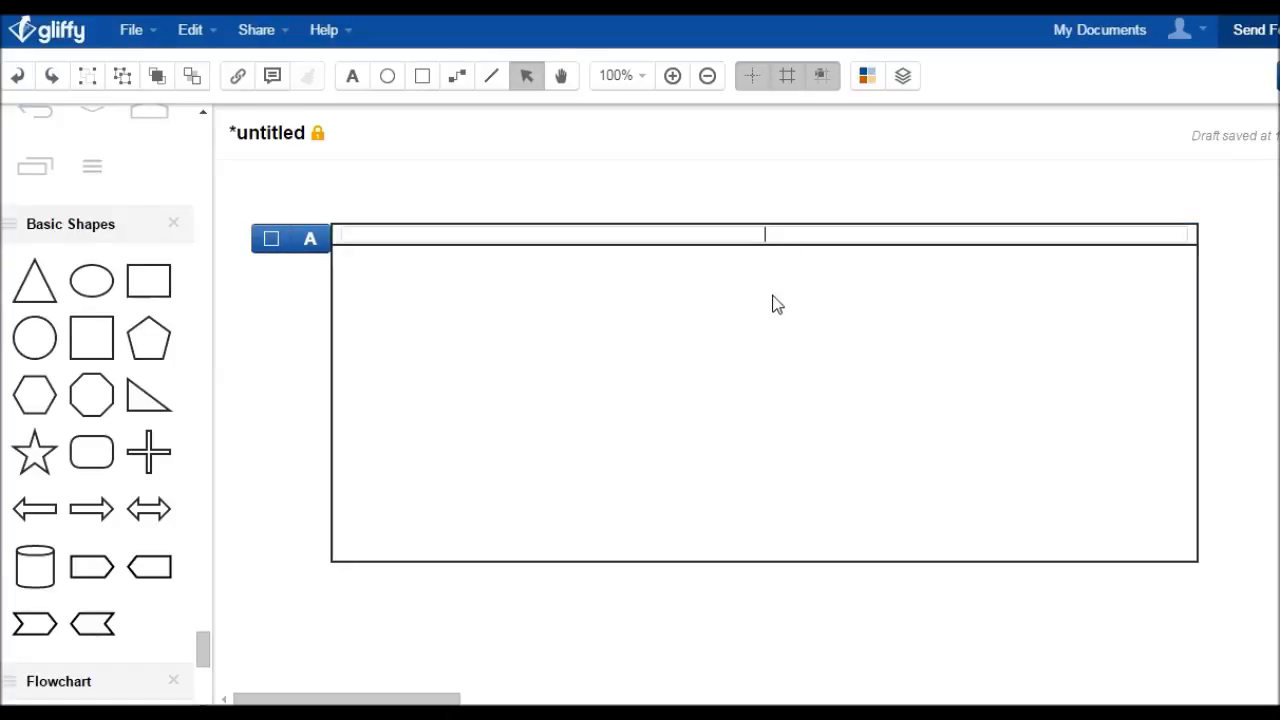
{"action": "type", "text": "NAV BAR"}
{"action": "left_click", "coordinate": [776, 393]}
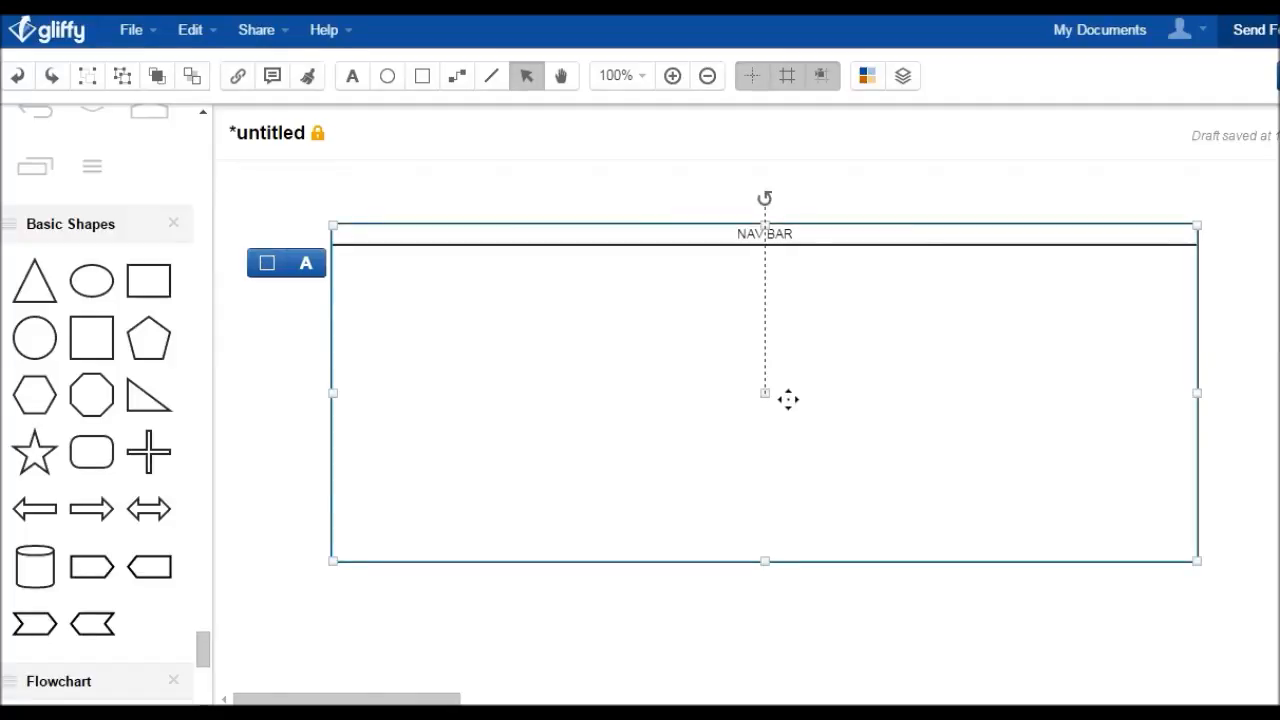
Add a thin full-width rectangle along the bottom edge of the page frame and label it "FOOTER".
{"action": "left_click_drag", "start_coordinate": [157, 289], "coordinate": [1222, 562]}
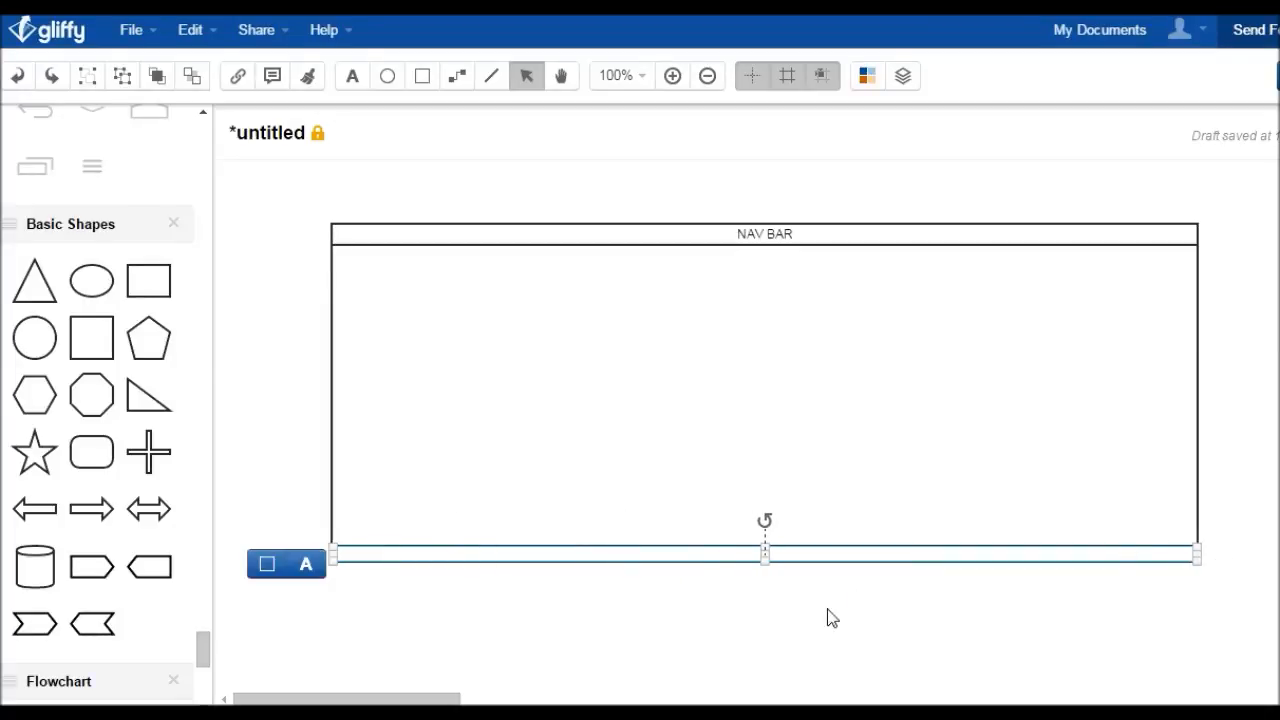
{"action": "left_click", "coordinate": [307, 566]}
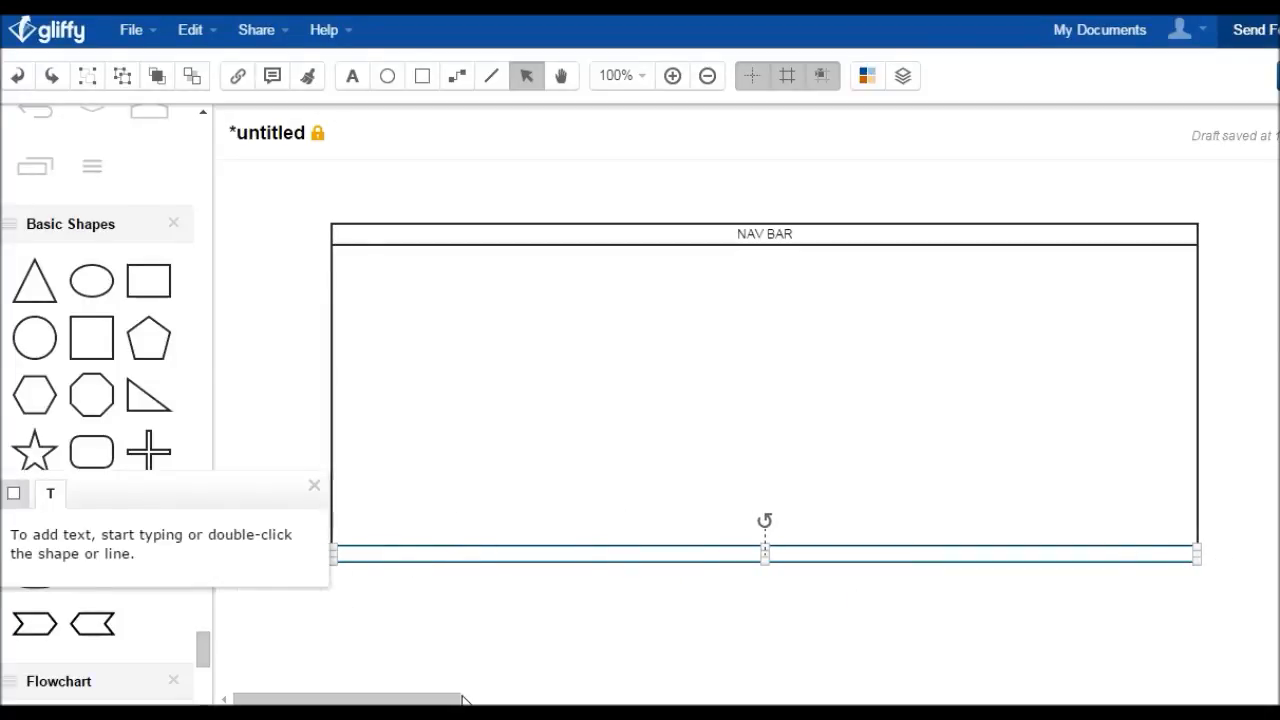
{"action": "double_click", "coordinate": [762, 558]}
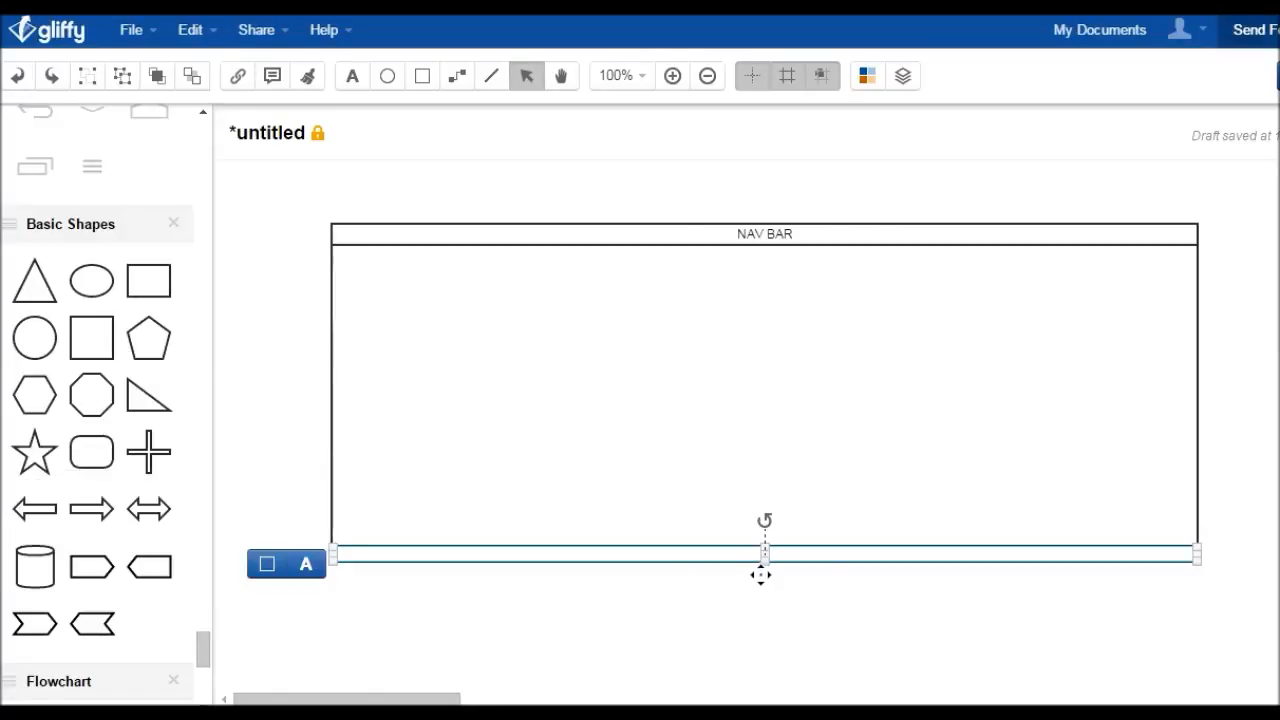
{"action": "type", "text": "FOOTER"}
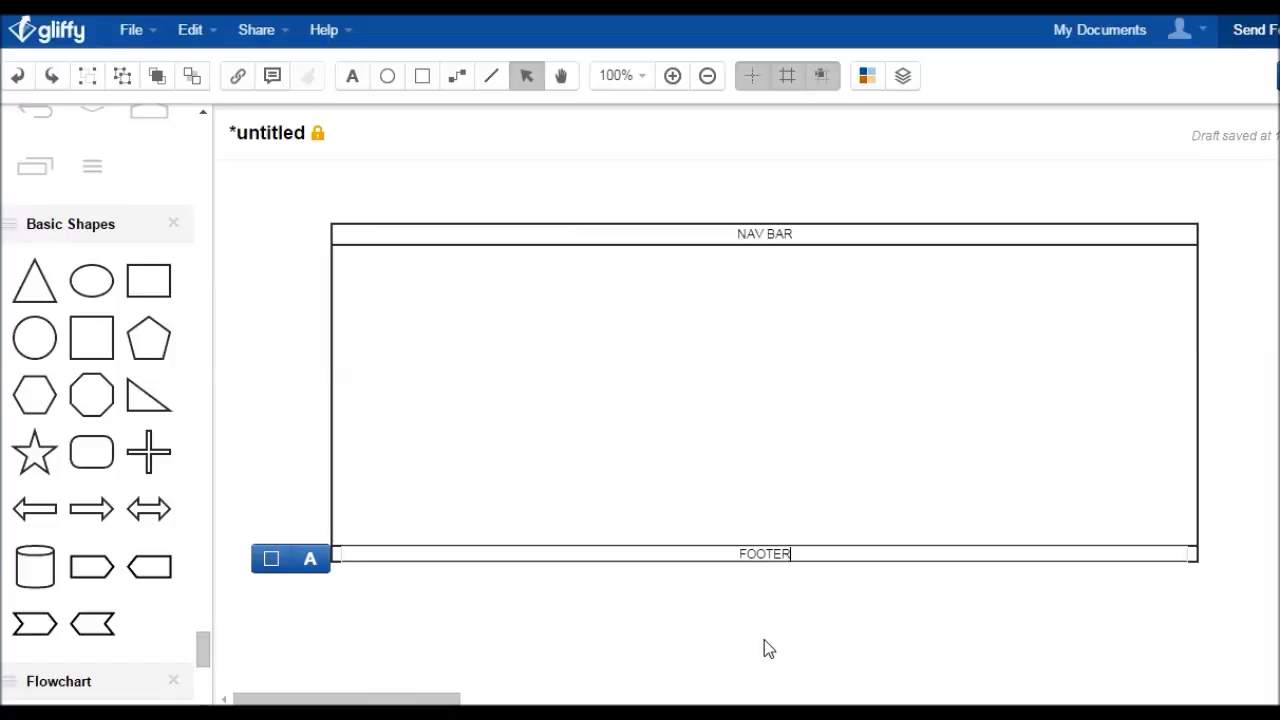
{"action": "left_click", "coordinate": [761, 640]}
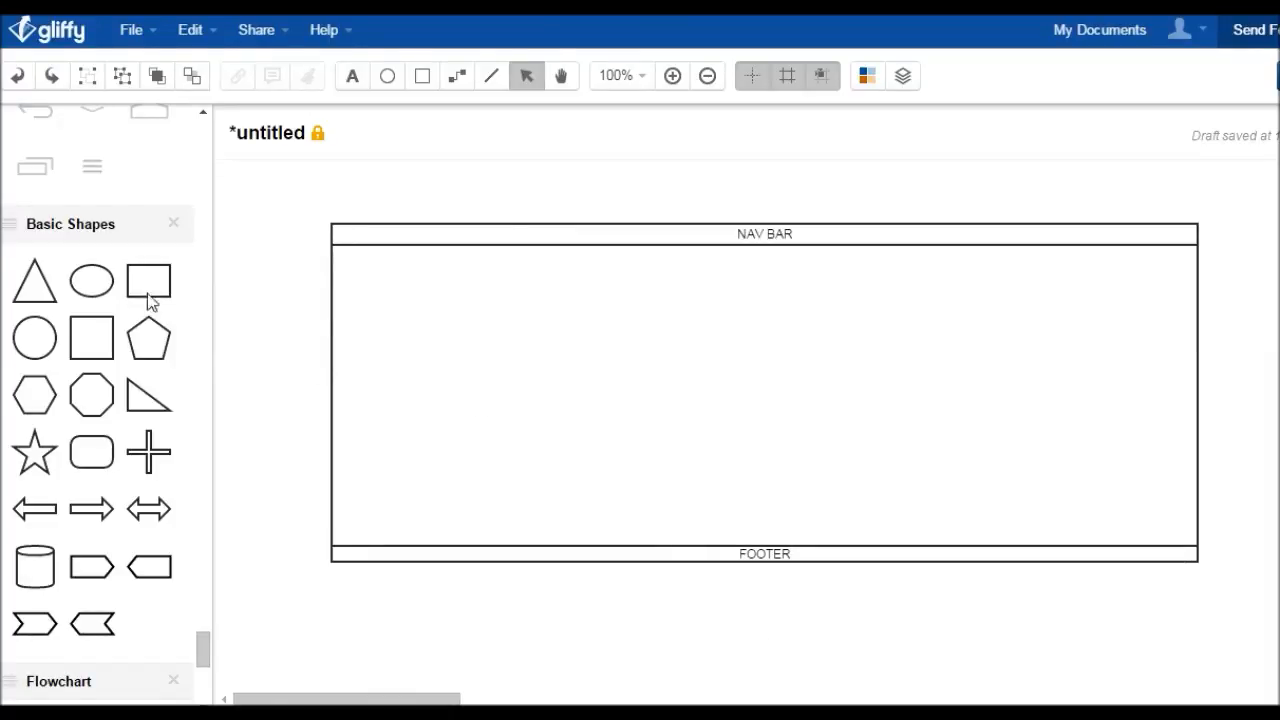
Add a wide rectangle about three quarters of the frame's width, centred in the page body directly beneath the nav bar.
{"action": "left_click_drag", "start_coordinate": [150, 298], "coordinate": [522, 288]}
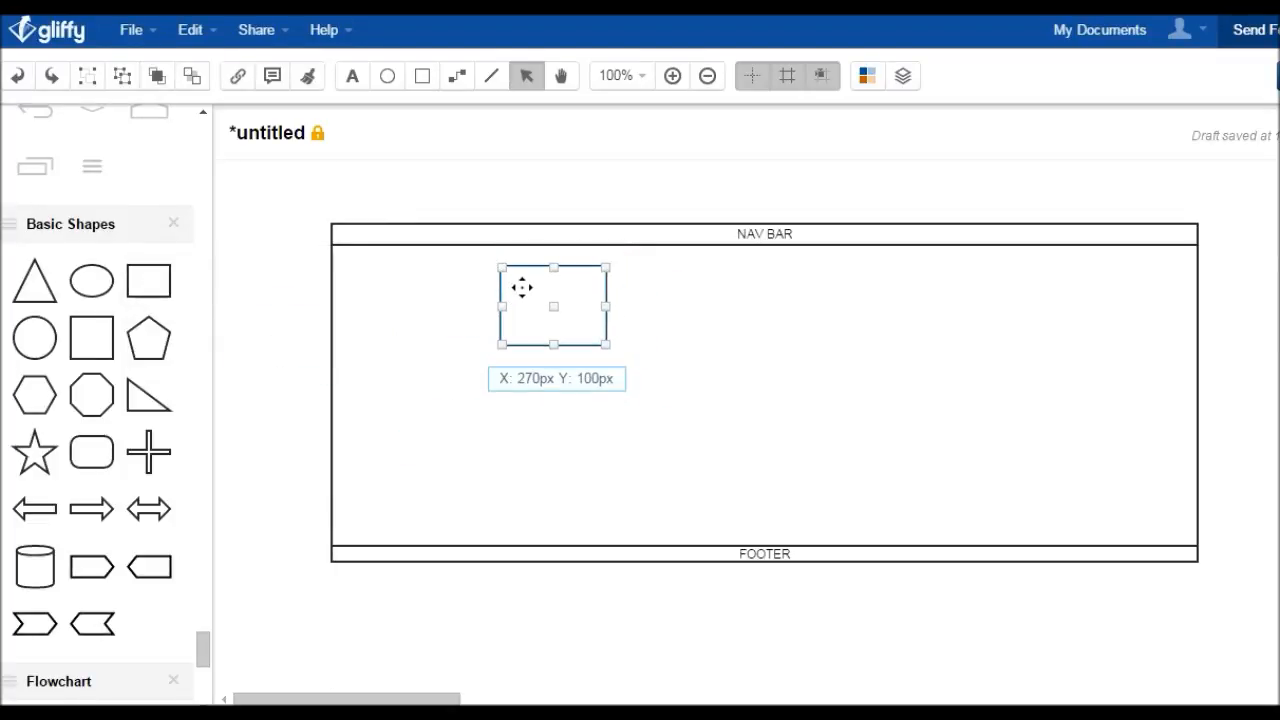
{"action": "left_click_drag", "start_coordinate": [614, 305], "coordinate": [604, 312]}
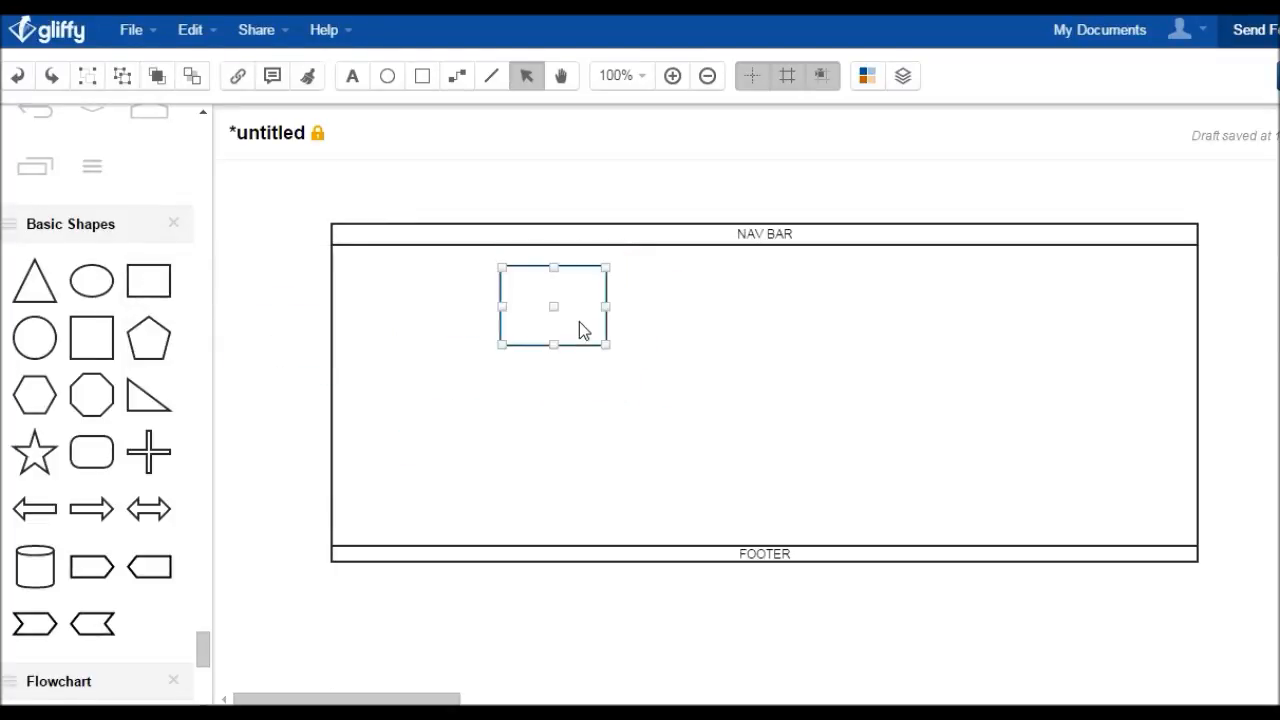
{"action": "left_click_drag", "start_coordinate": [609, 314], "coordinate": [1088, 331]}
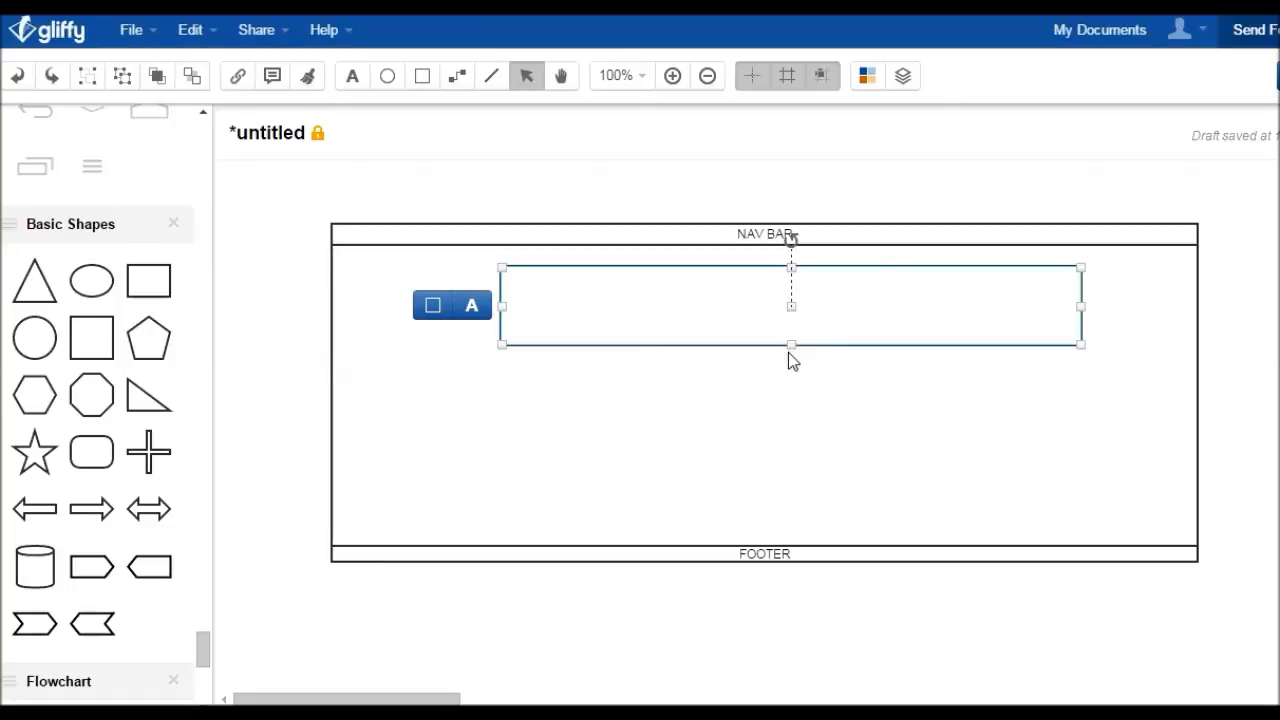
{"action": "left_click_drag", "start_coordinate": [803, 363], "coordinate": [806, 447]}
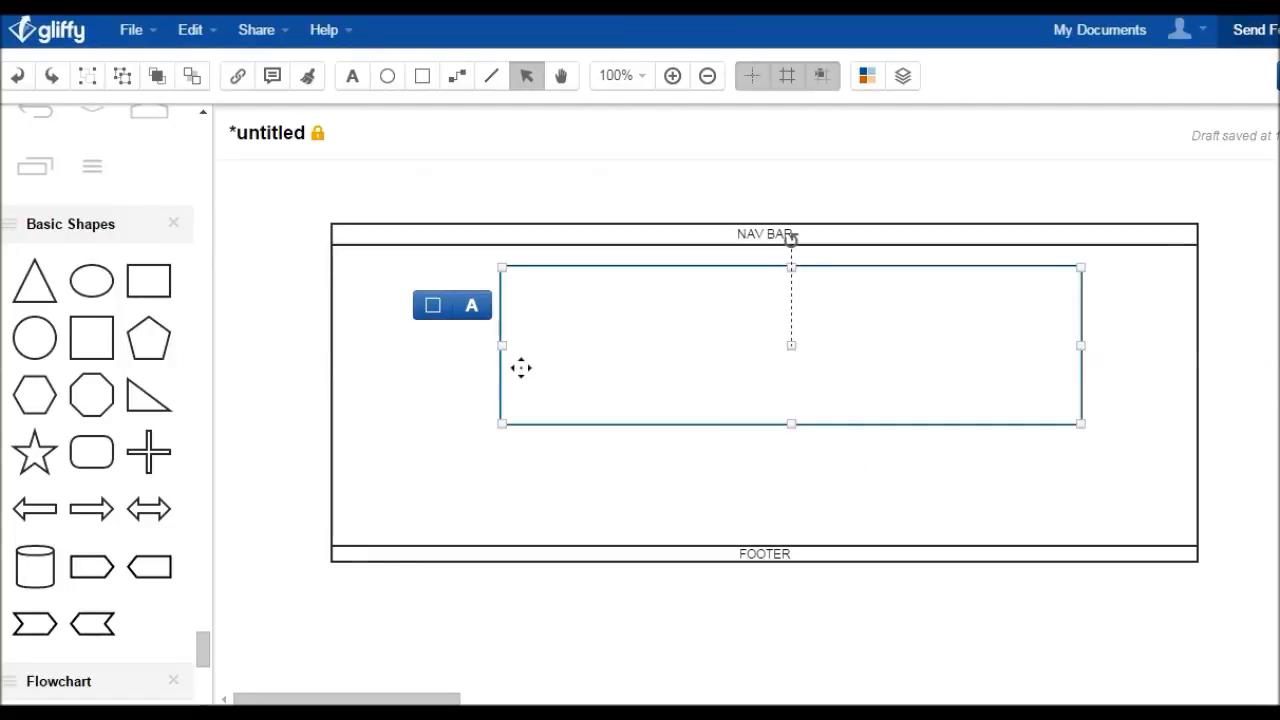
{"action": "left_click_drag", "start_coordinate": [521, 359], "coordinate": [466, 363]}
{"action": "left_click_drag", "start_coordinate": [1097, 363], "coordinate": [1112, 362]}
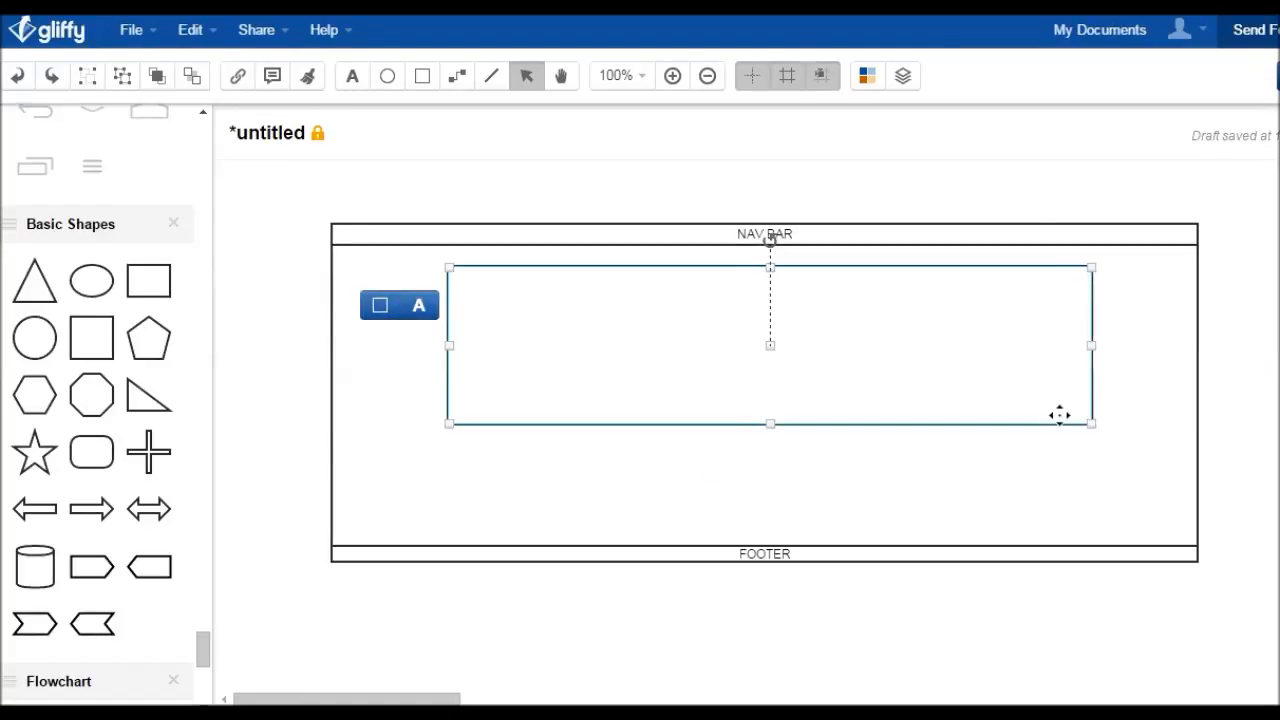
{"action": "left_click", "coordinate": [749, 494]}
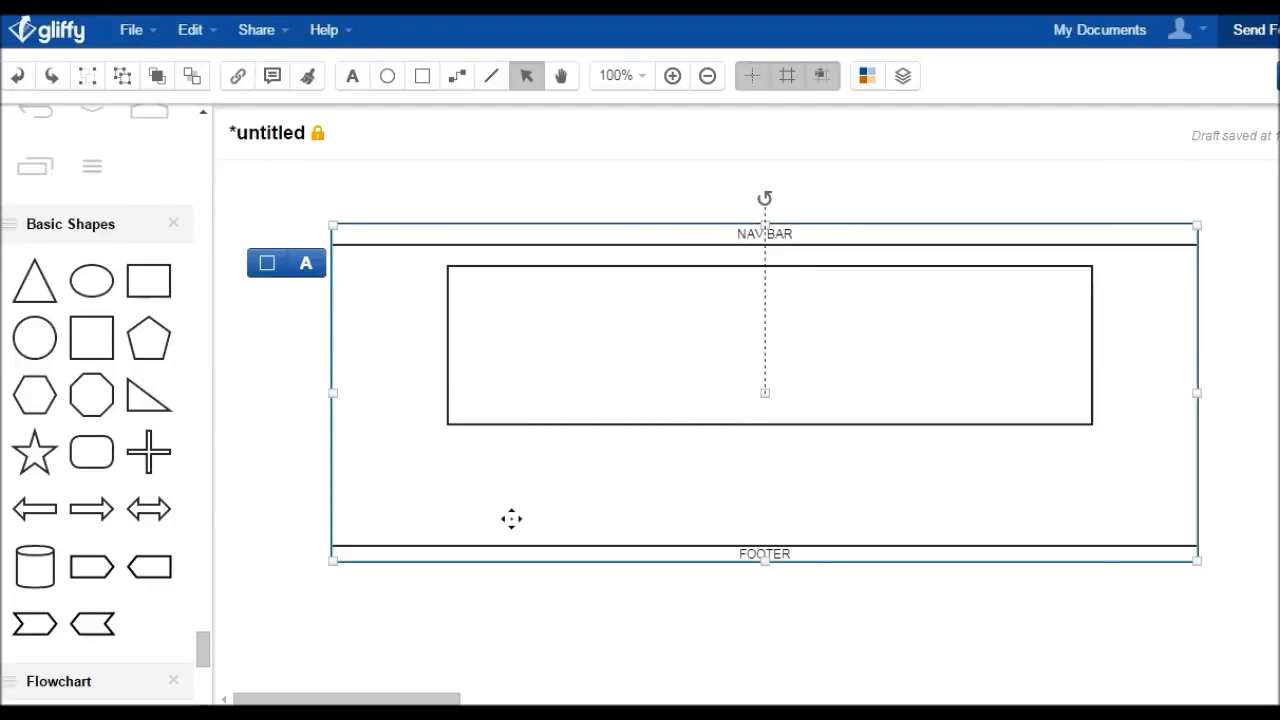
{"action": "mouse_move", "coordinate": [700, 403]}
{"action": "left_mouse_down"}
{"action": "mouse_move", "coordinate": [701, 386]}
{"action": "mouse_move", "coordinate": [700, 417]}
{"action": "mouse_move", "coordinate": [701, 400]}
{"action": "left_mouse_up"}
{"action": "left_click", "coordinate": [686, 466]}
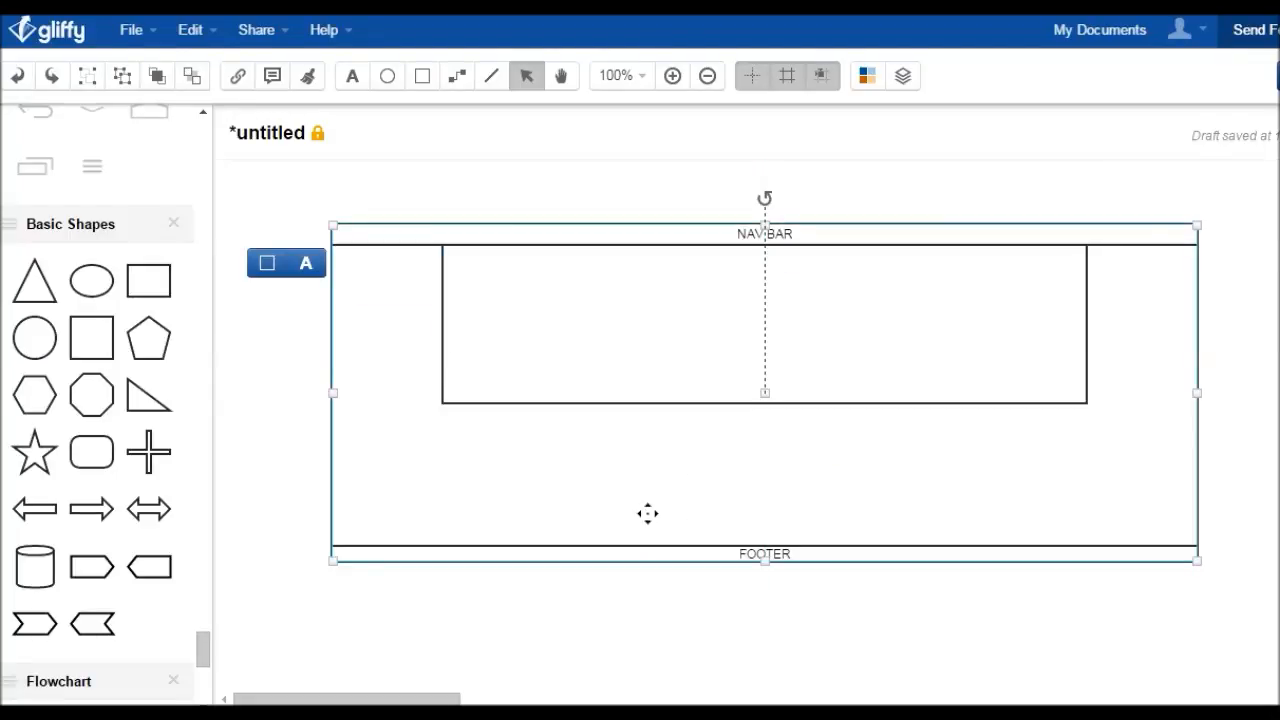
Add a small rectangle below the wide content box, aligned with its left edge, and label it "con".
{"action": "left_click_drag", "start_coordinate": [150, 282], "coordinate": [469, 449]}
{"action": "double_click", "coordinate": [494, 463]}
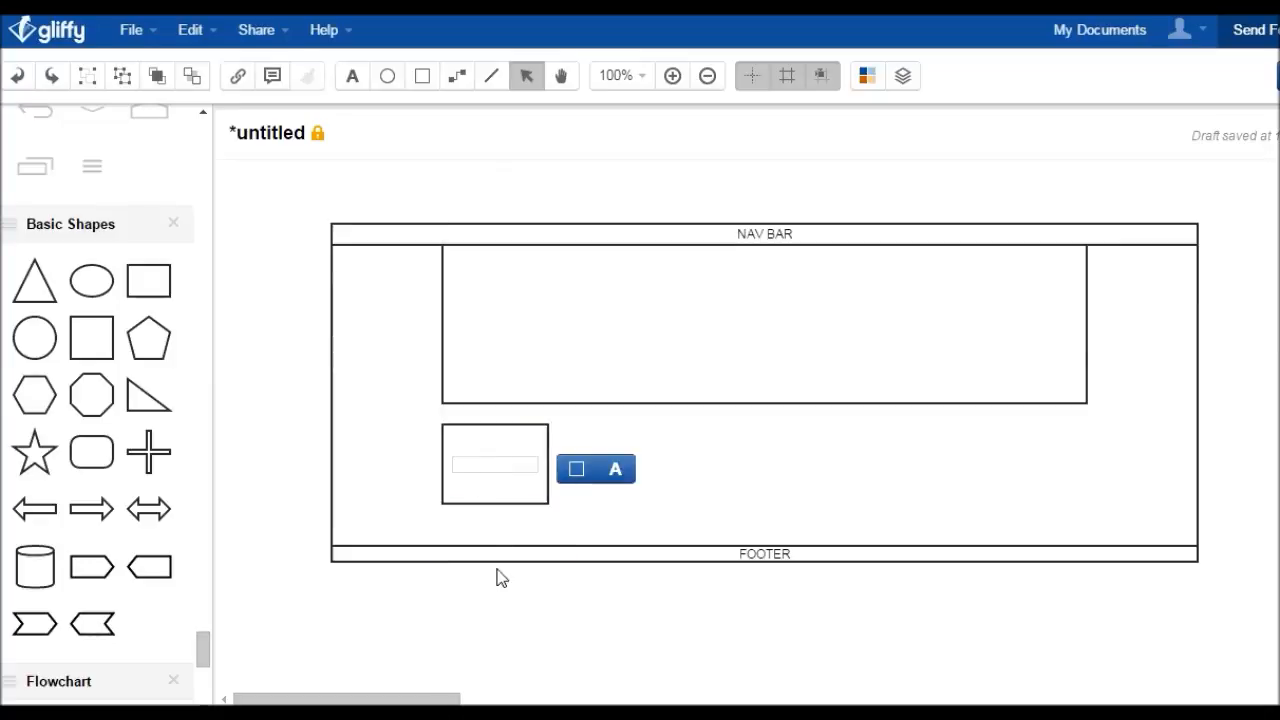
{"action": "type", "text": "con"}
{"action": "left_click", "coordinate": [582, 517]}
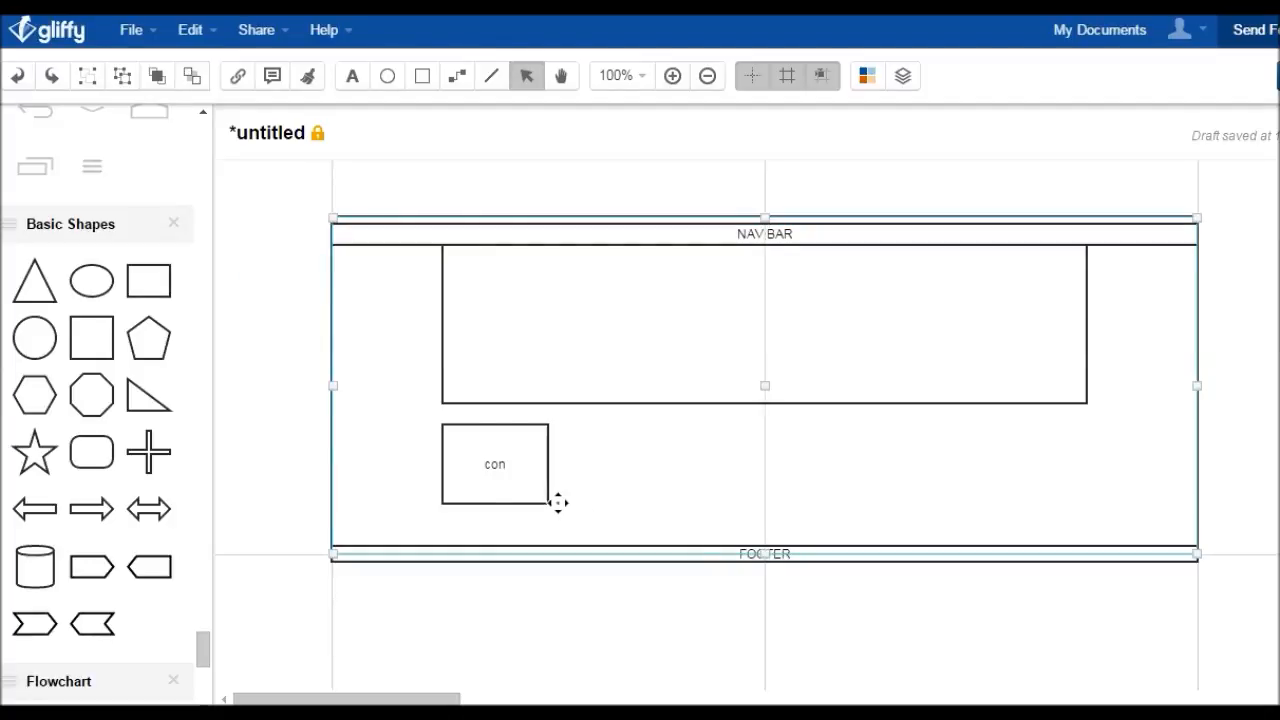
Copy the "con" box and paste three duplicates in a row beside it.
{"action": "right_click", "coordinate": [551, 501]}
{"action": "key", "text": "Escape"}
{"action": "key", "text": "Escape"}
{"action": "left_click", "coordinate": [531, 494]}
{"action": "double_click", "coordinate": [531, 494]}
{"action": "right_click", "coordinate": [546, 504]}
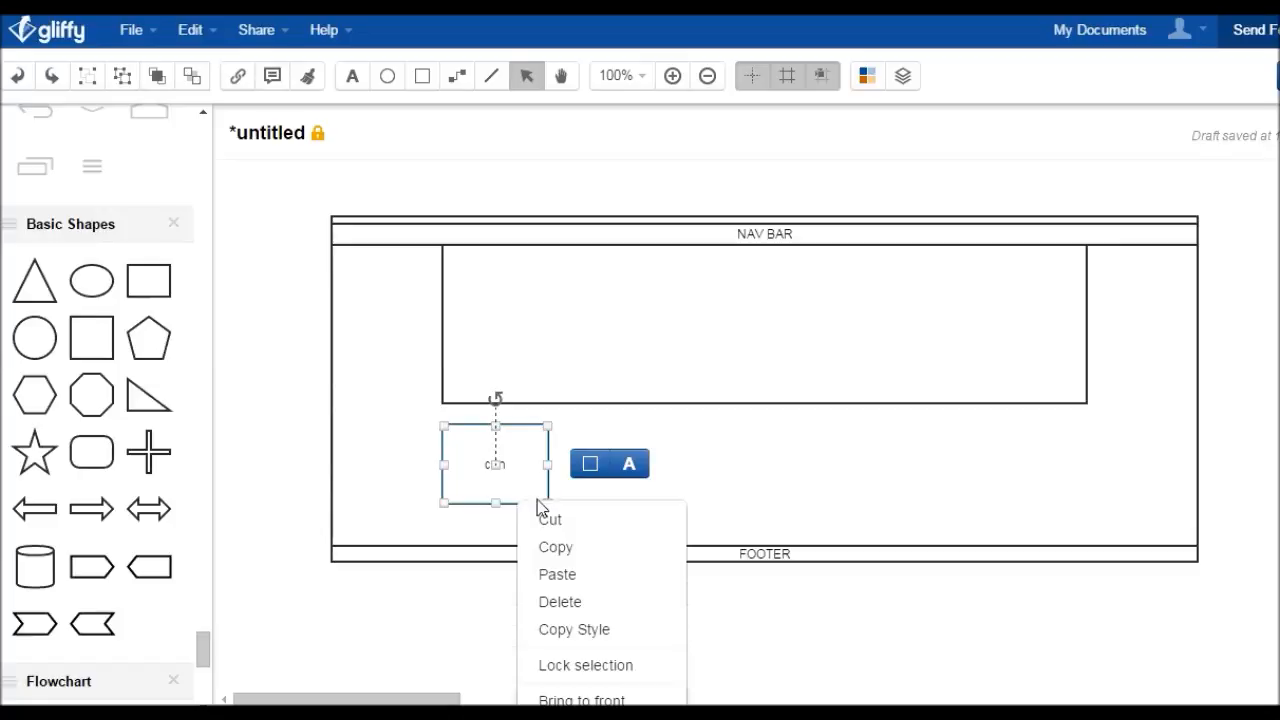
{"action": "left_click", "coordinate": [550, 546]}
{"action": "left_click", "coordinate": [594, 517]}
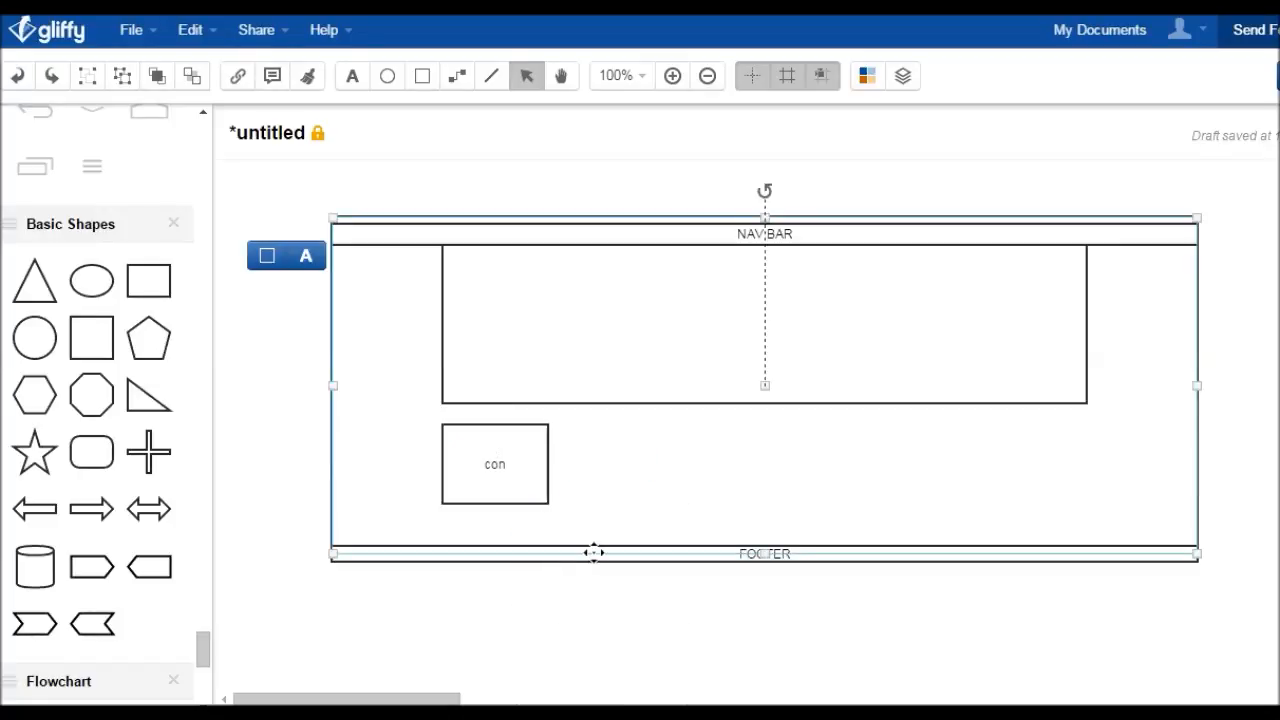
{"action": "key", "text": "ctrl+v"}
{"action": "left_click_drag", "start_coordinate": [562, 514], "coordinate": [700, 486]}
{"action": "key", "text": "ctrl+v"}
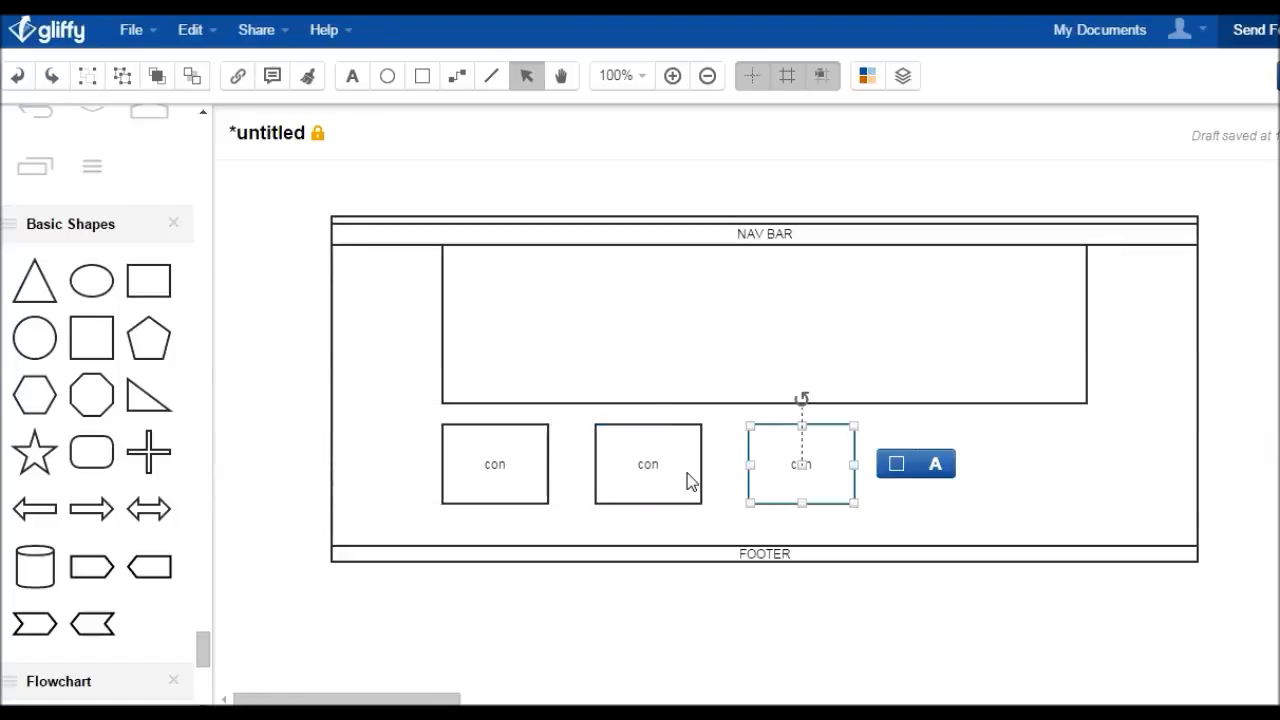
{"action": "key", "text": "ctrl+v"}
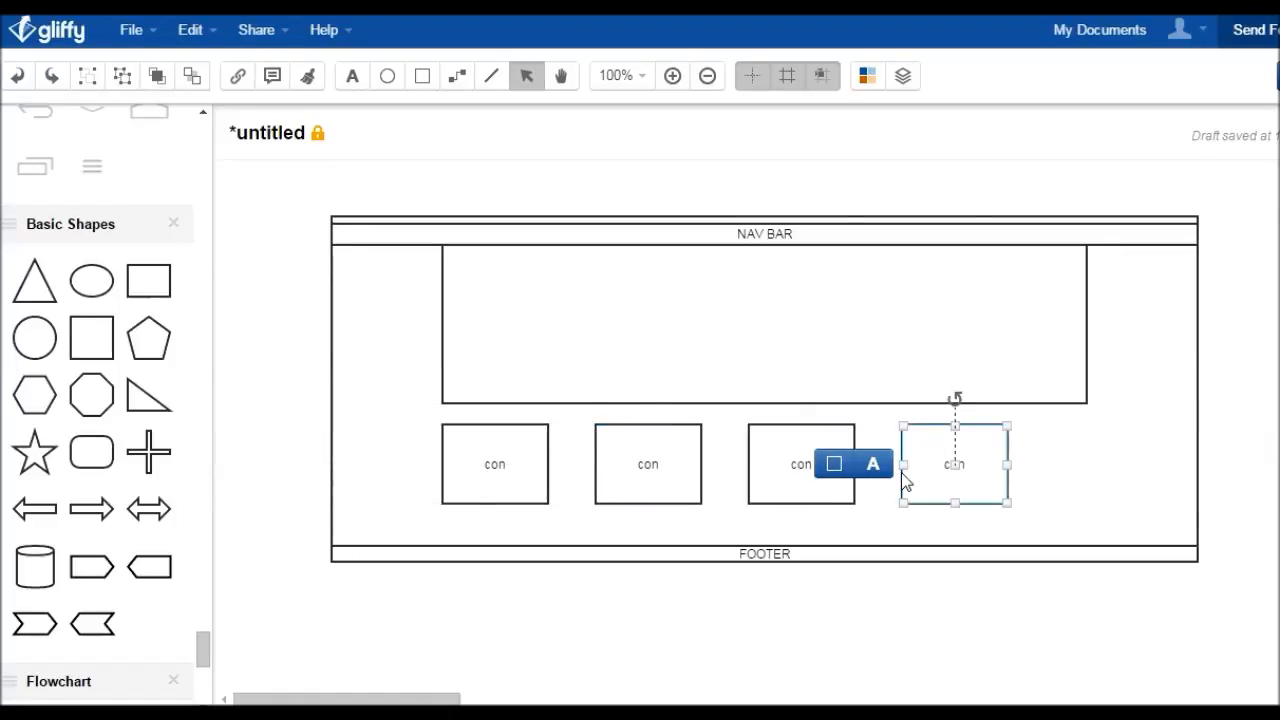
Move the fourth "con" box to X 725 px, Y 250 px, and shift the third box closer to it.
{"action": "left_click_drag", "start_coordinate": [946, 489], "coordinate": [1032, 488]}
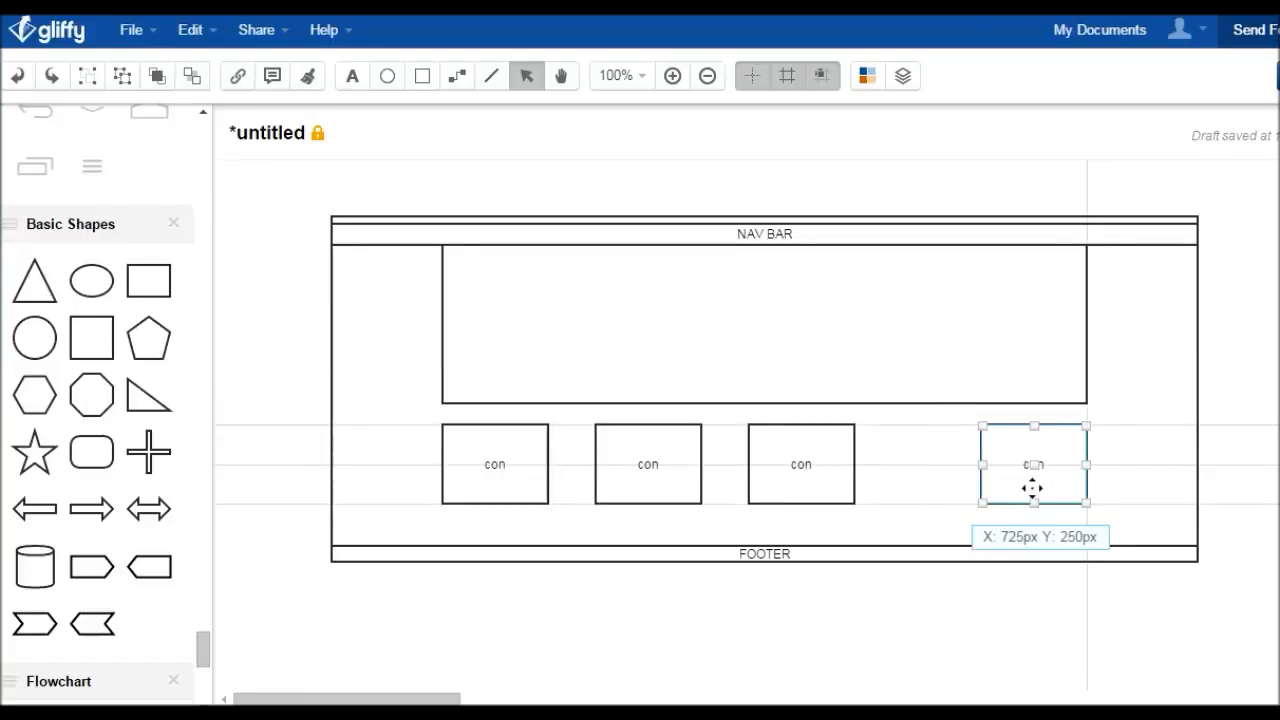
{"action": "left_click_drag", "start_coordinate": [857, 503], "coordinate": [929, 497]}
{"action": "left_click", "coordinate": [780, 514]}
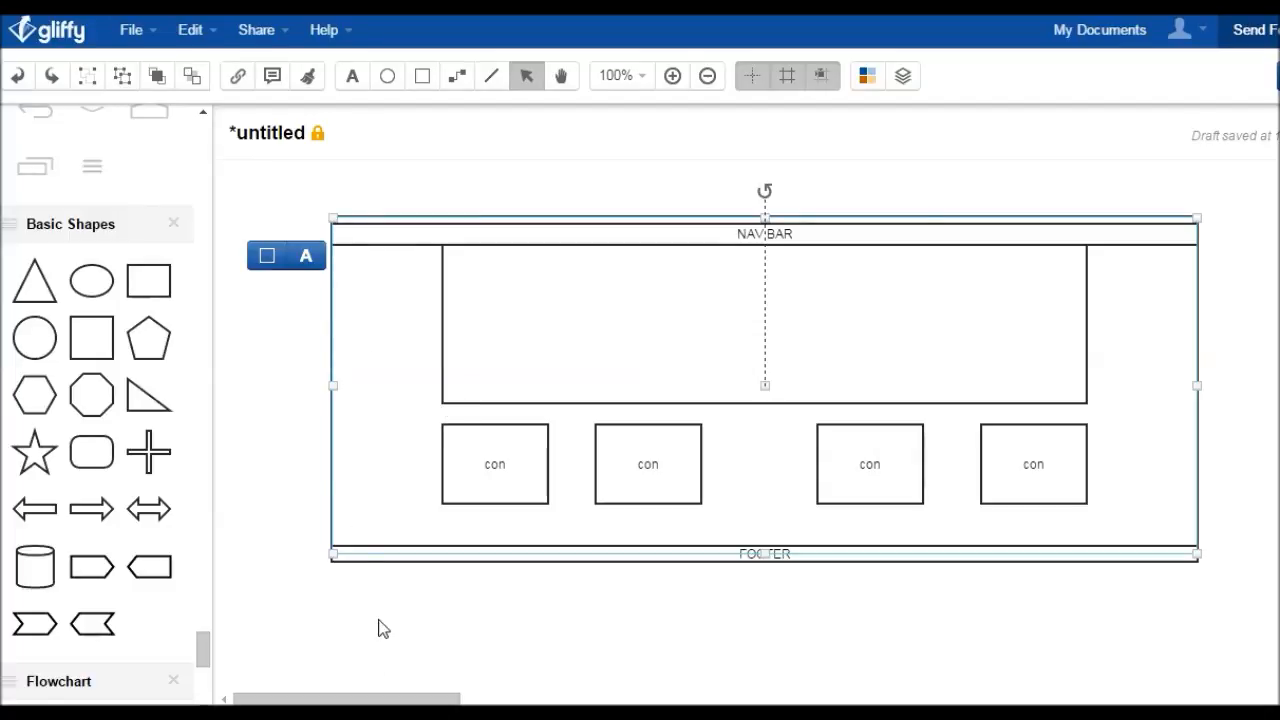
Move the NAV BAR rectangle up flush with the top edge of the page frame.
{"action": "left_click", "coordinate": [389, 246]}
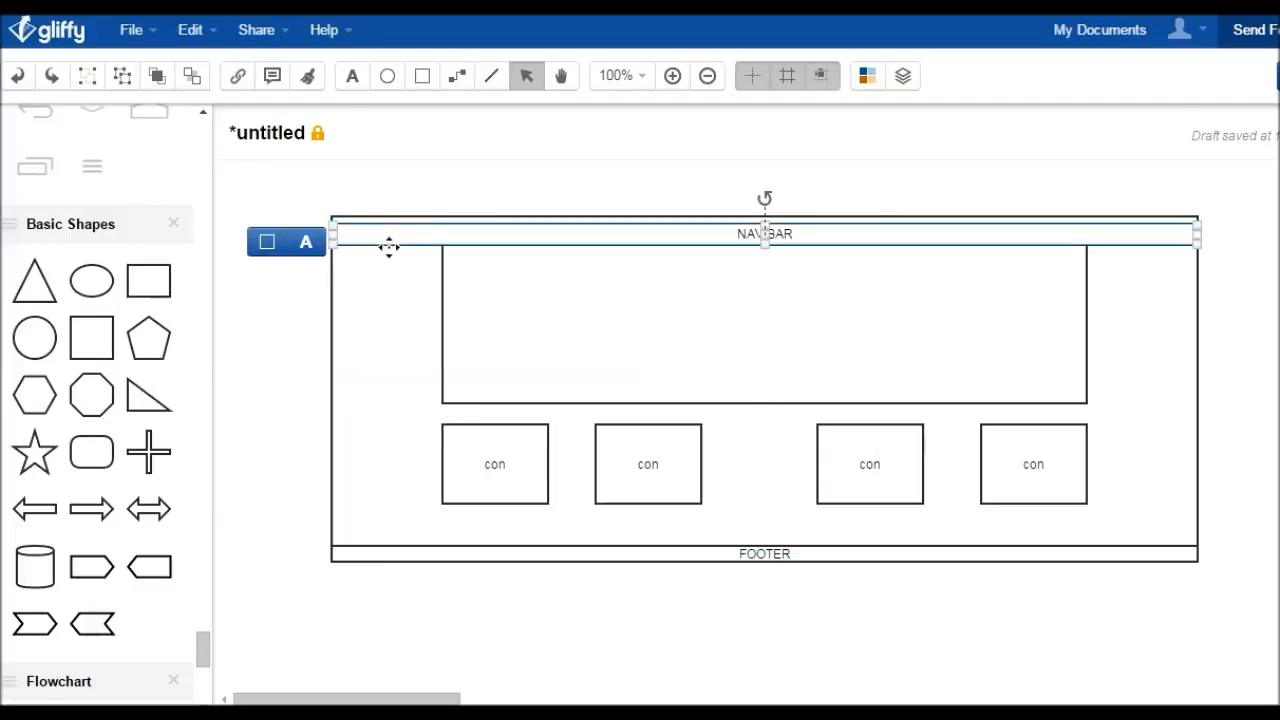
{"action": "left_click", "coordinate": [387, 252]}
{"action": "left_click_drag", "start_coordinate": [387, 252], "coordinate": [386, 249]}
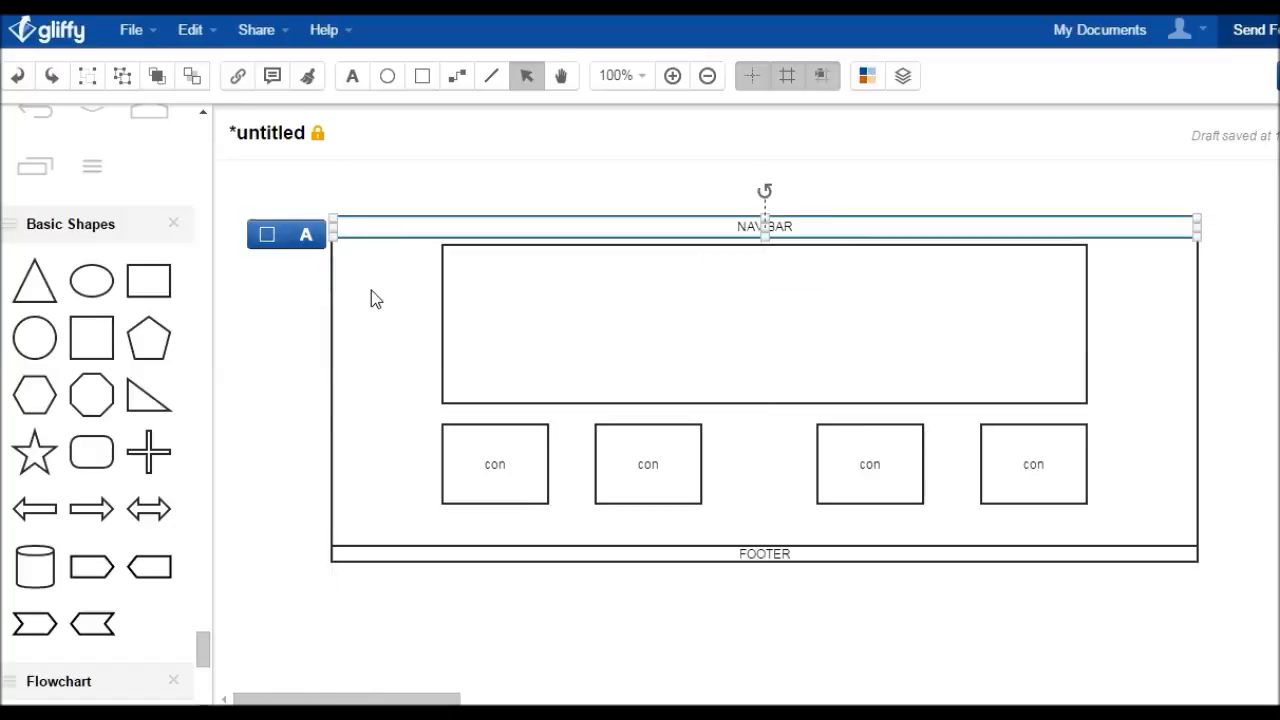
{"action": "left_click", "coordinate": [437, 343]}
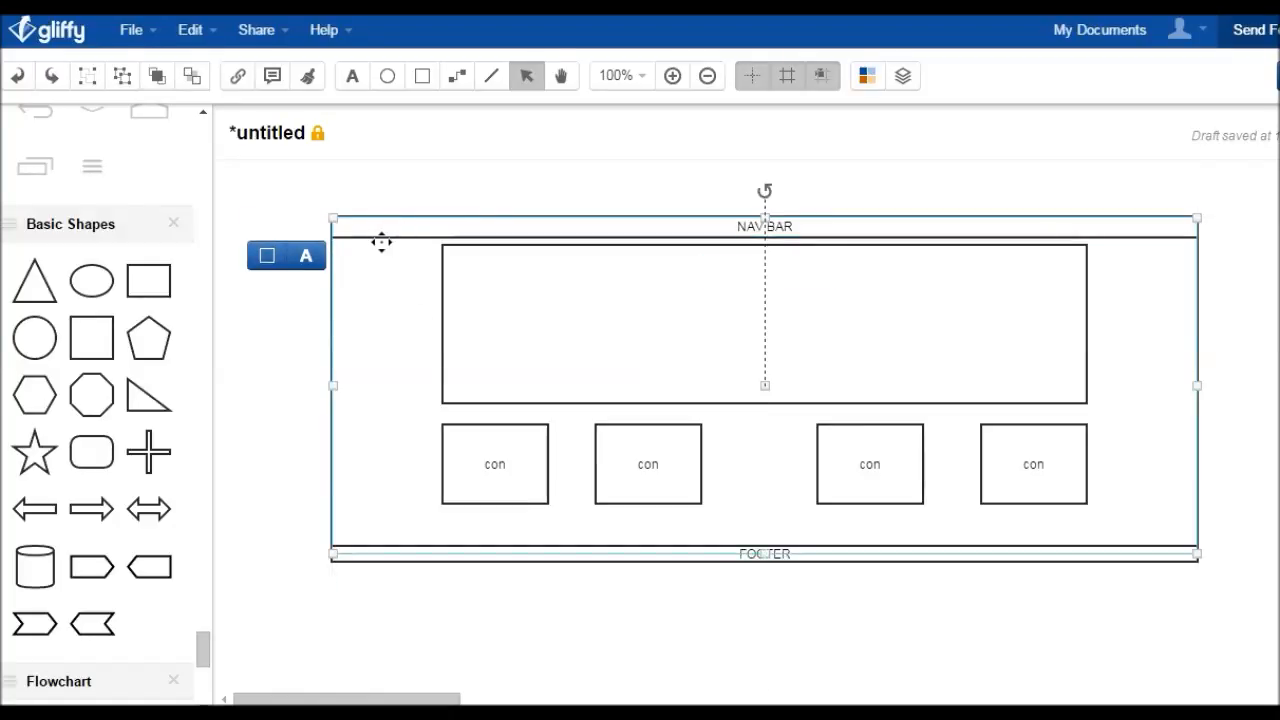
Add a rectangle inside the nav bar, shrink it to the bar's height, label it "logo" and extend it to the frame's left edge.
{"action": "left_click_drag", "start_coordinate": [163, 278], "coordinate": [391, 234]}
{"action": "double_click", "coordinate": [425, 294]}
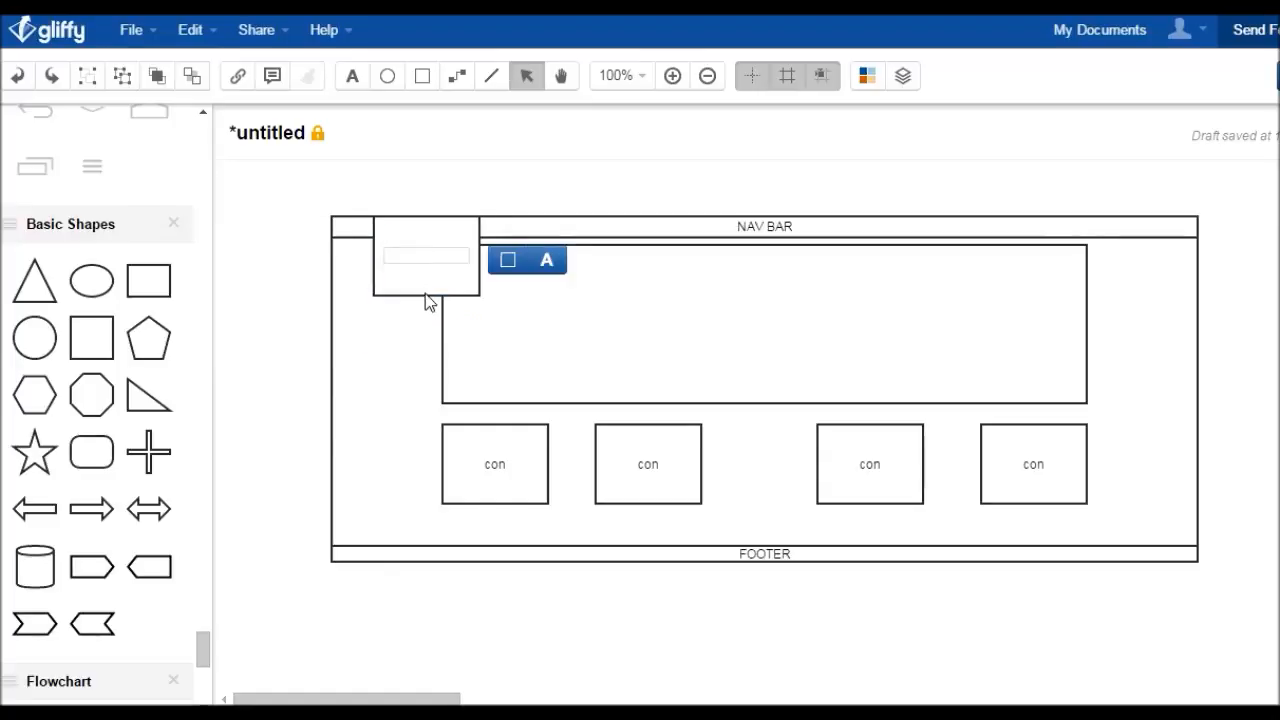
{"action": "left_click", "coordinate": [425, 293]}
{"action": "left_click_drag", "start_coordinate": [441, 305], "coordinate": [427, 250]}
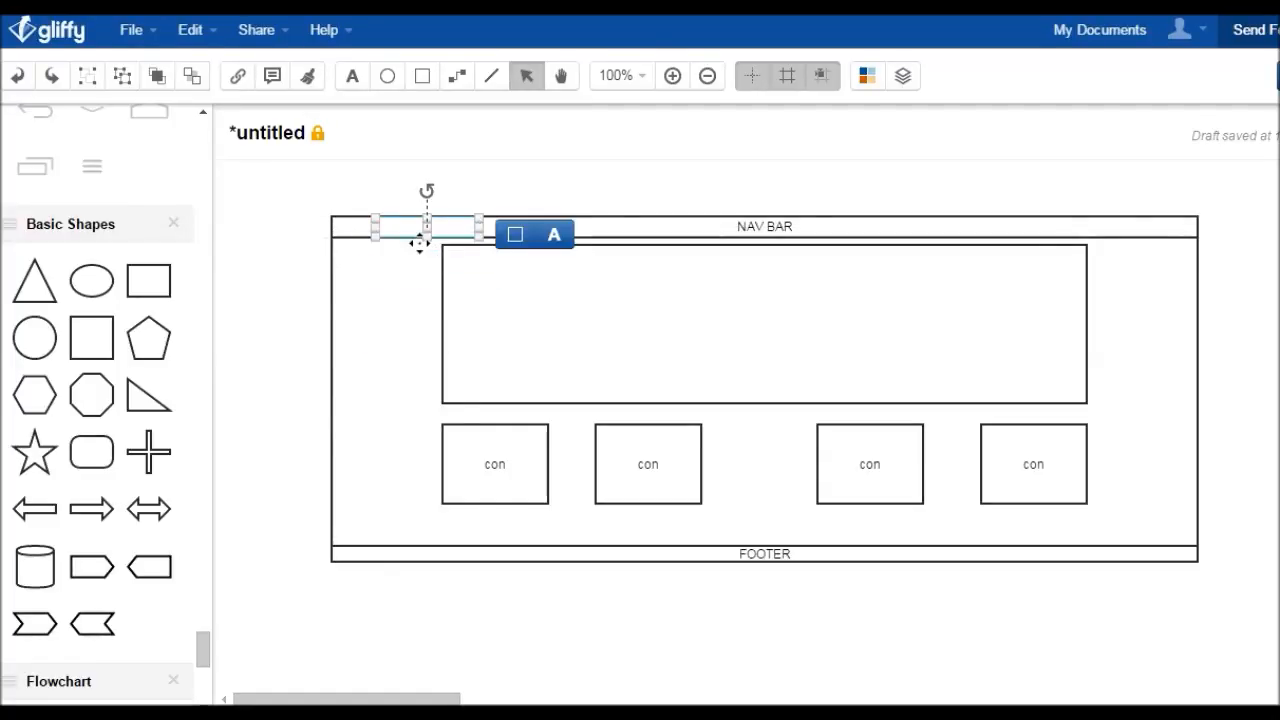
{"action": "double_click", "coordinate": [410, 230]}
{"action": "type", "text": "logo"}
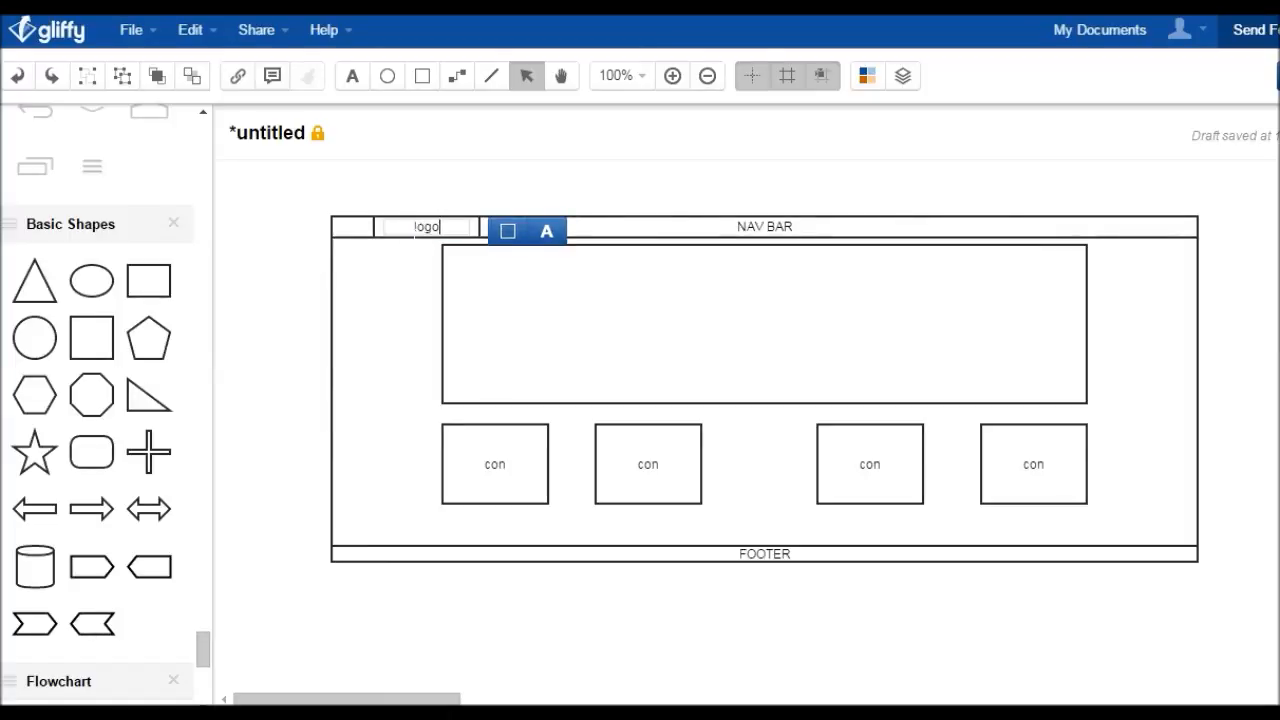
{"action": "left_click", "coordinate": [391, 234]}
{"action": "left_click_drag", "start_coordinate": [379, 238], "coordinate": [336, 240]}
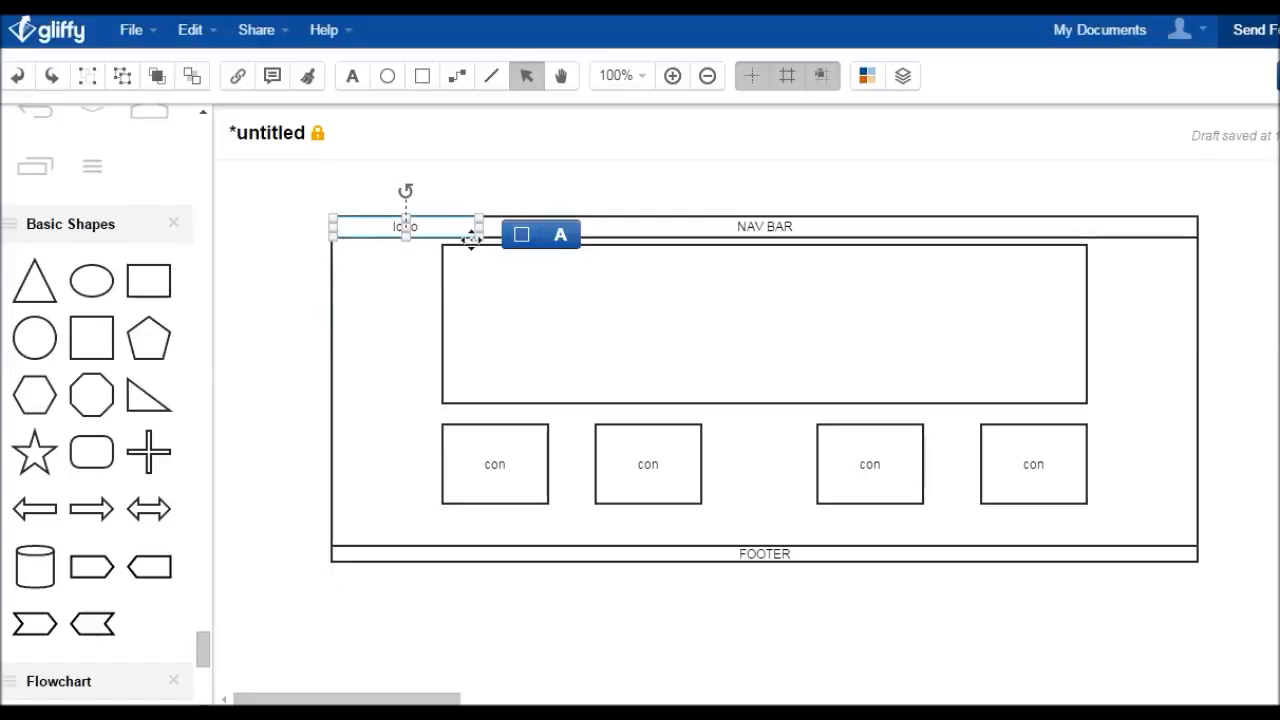
Deselect all shapes and close the Windows color scheme prompt without choosing an option.
{"action": "left_click", "coordinate": [392, 320]}
{"action": "double_click", "coordinate": [393, 313]}
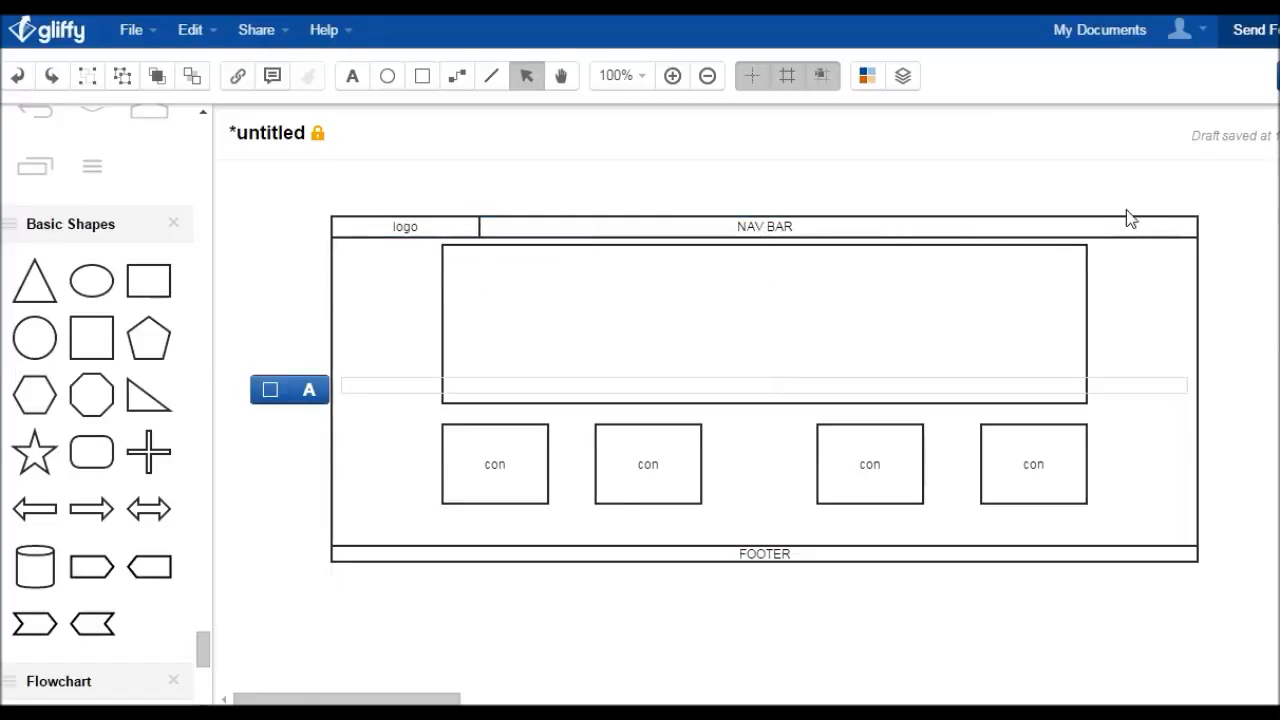
{"action": "left_click", "coordinate": [1095, 649]}
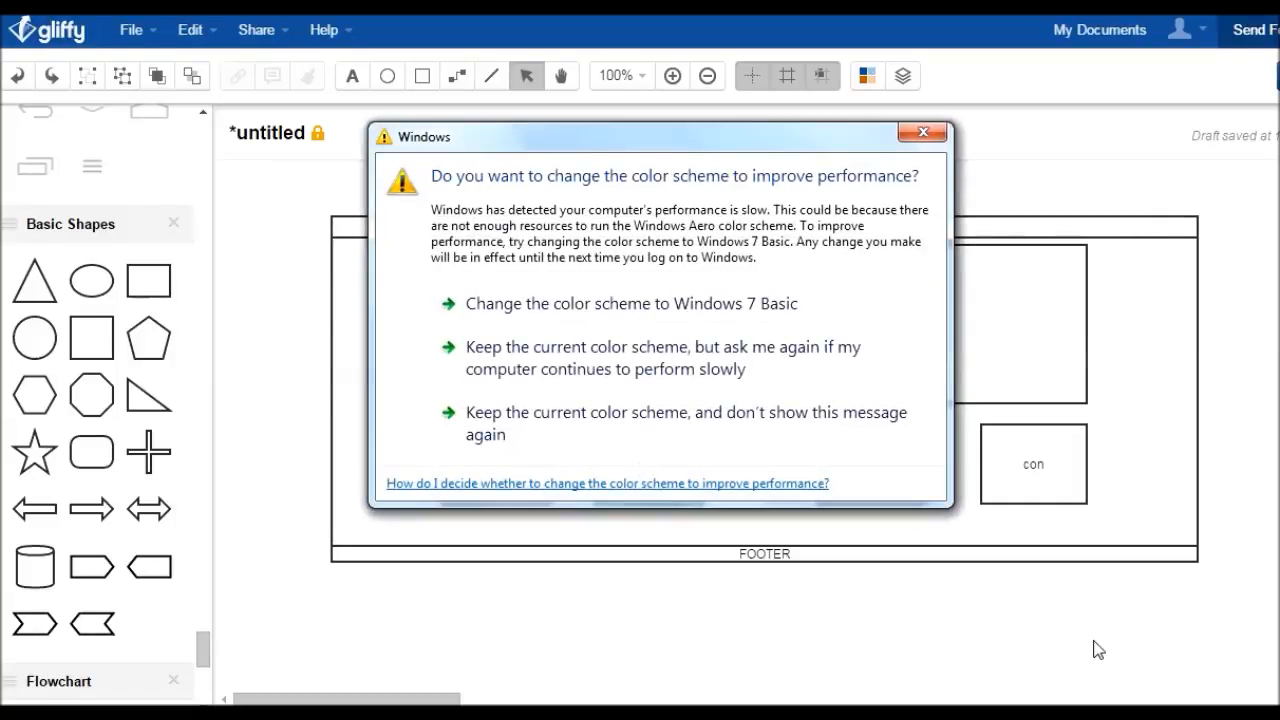
{"action": "left_click", "coordinate": [934, 134]}
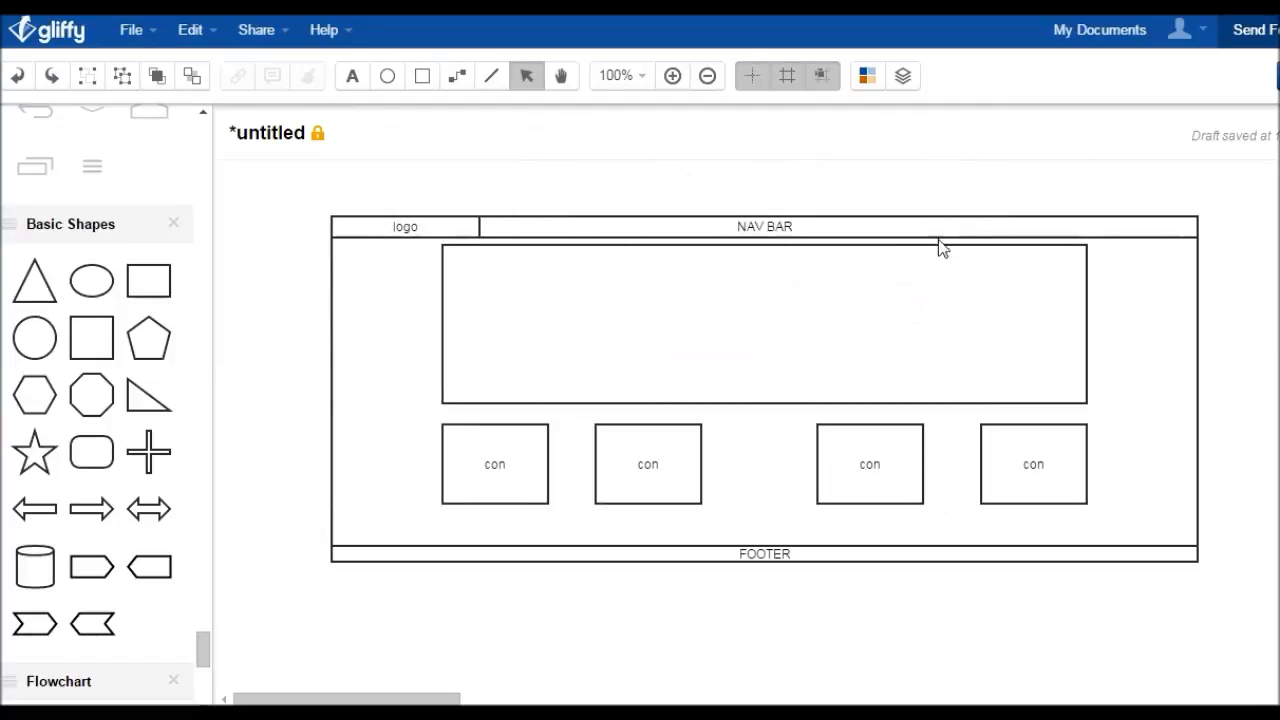